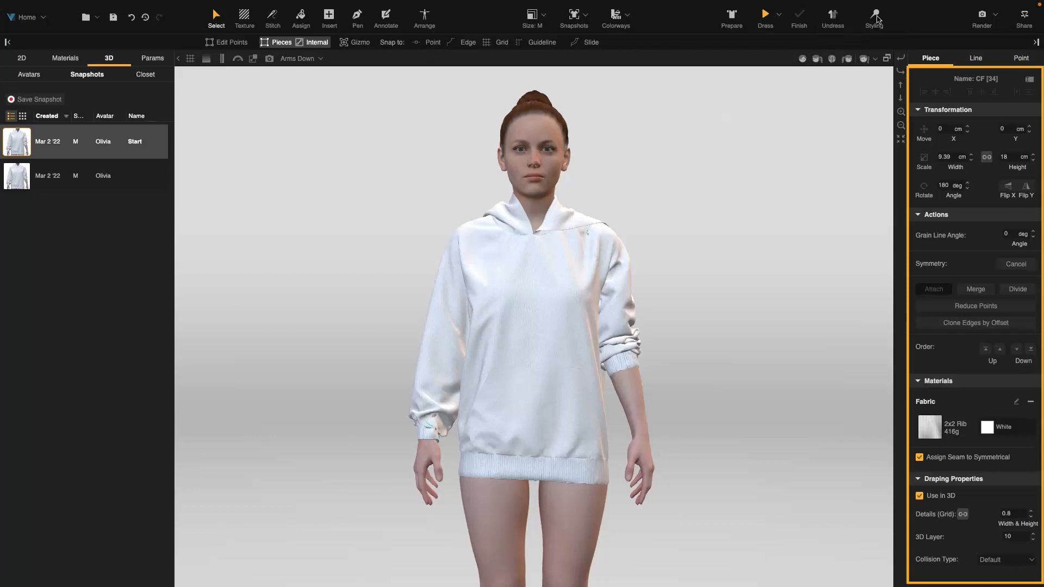
Step: Use the Pinch tool in 3D Styling to pull the rolled-up left sleeve's cuff down the forearm, and update the 3D drape
left_click(875, 18)
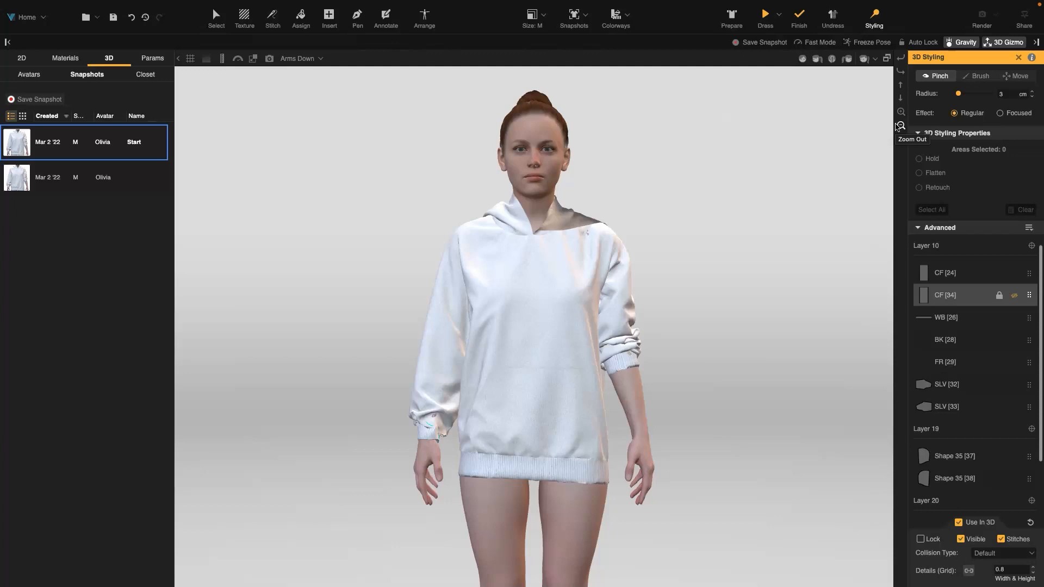
left_click(947, 80)
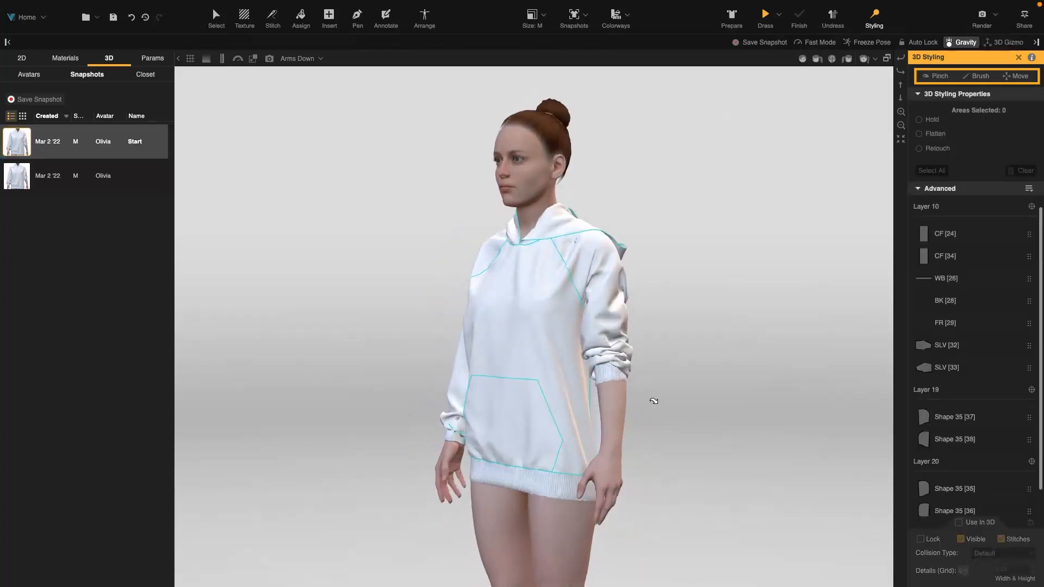
left_click(611, 386)
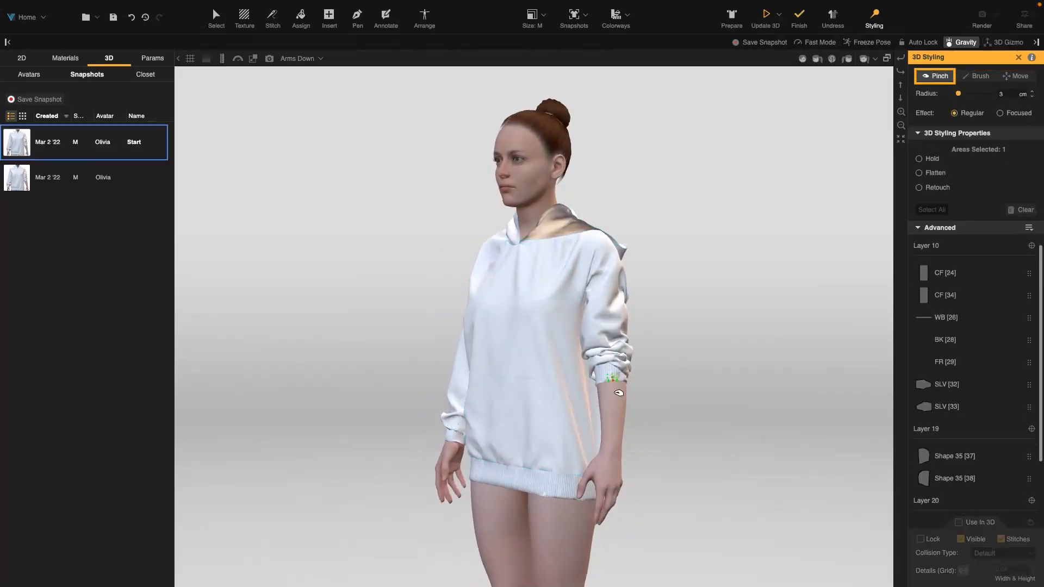
left_click_drag(620, 405, 622, 418)
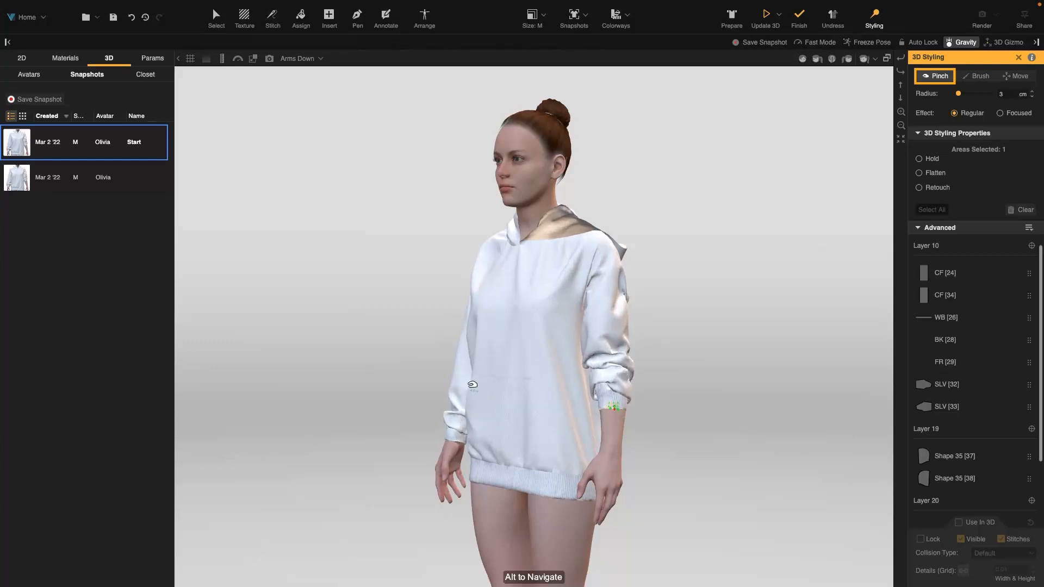
left_click_drag(430, 380, 644, 351, "alt")
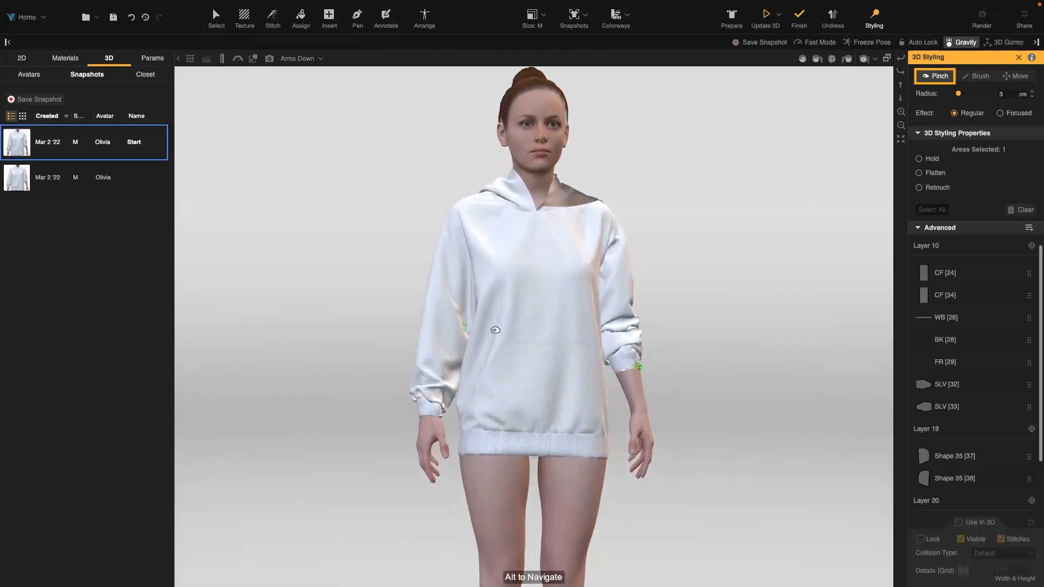
left_click_drag(690, 318, 690, 317, "alt")
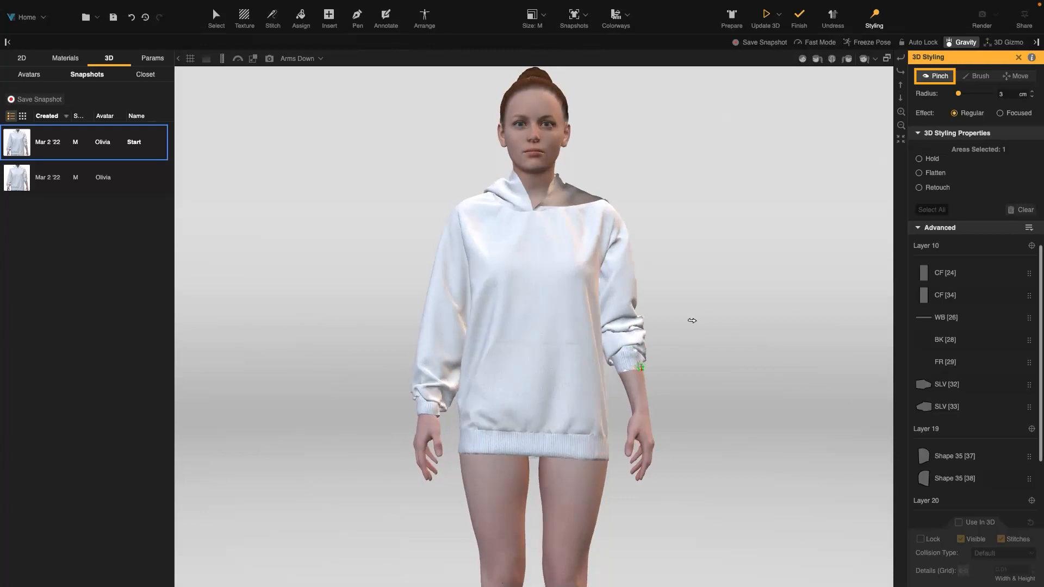
left_click(772, 19)
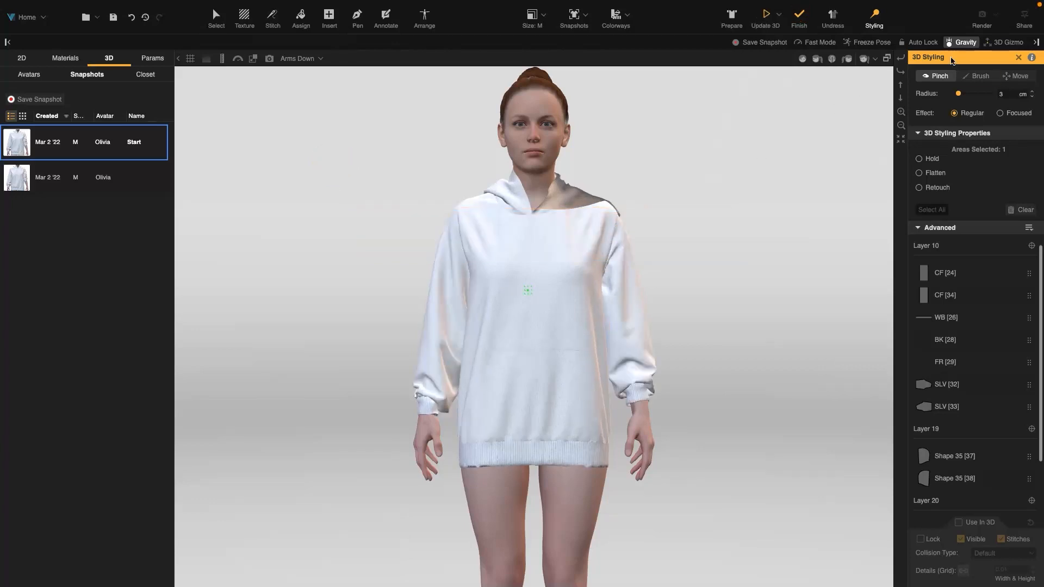
Step: Mark small round areas across the hoodie's chest with the Brush tool
left_click(979, 77)
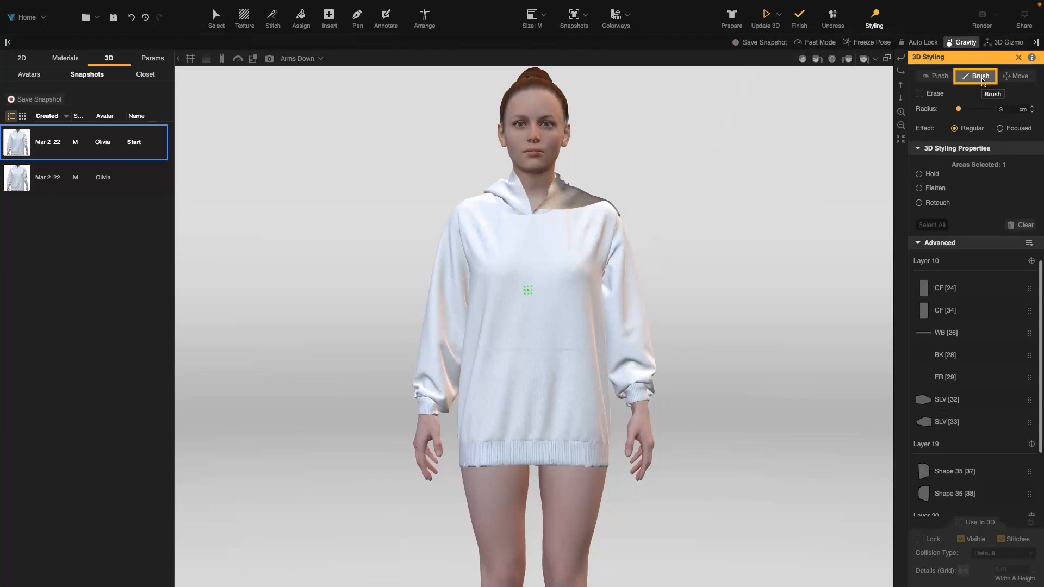
mouse_move(496, 264)
left_mouse_down()
mouse_move(518, 257)
mouse_move(503, 275)
mouse_move(523, 271)
left_mouse_up()
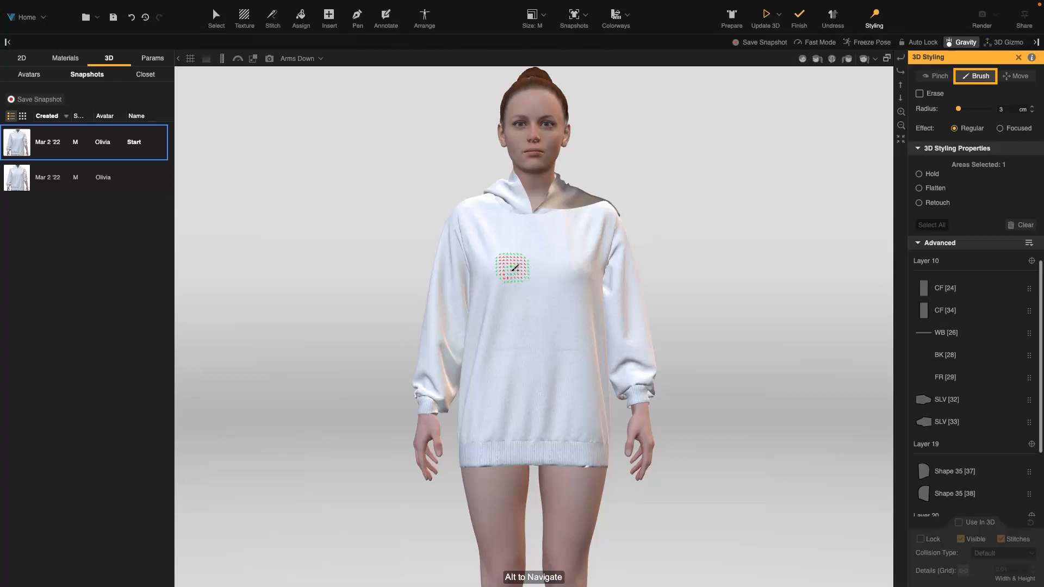
left_click(568, 262)
left_click(529, 259)
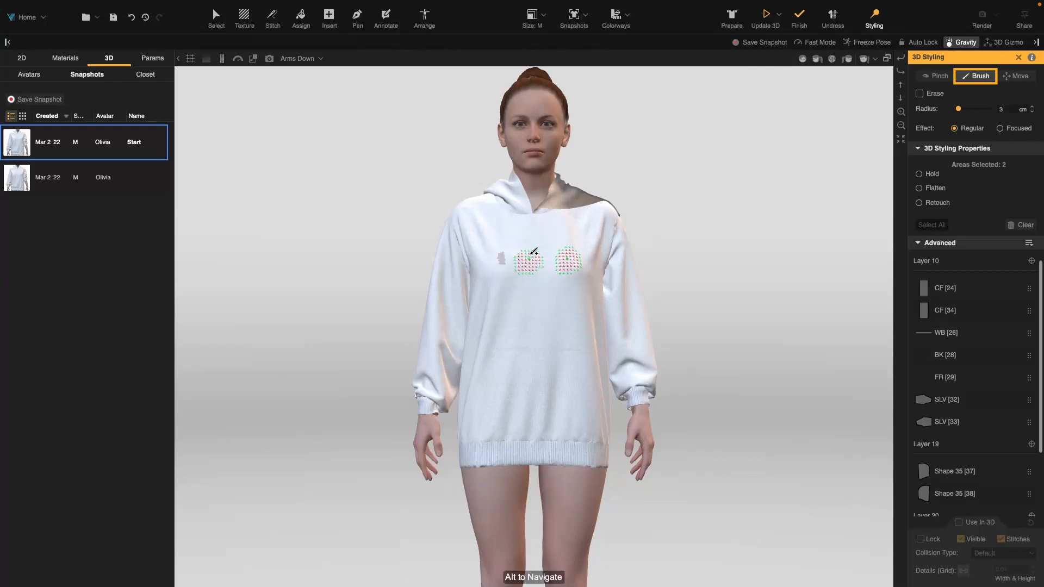
Step: Brush over the left sleeve's cuff to grab it, pull it down to the wrist, and update the 3D drape
left_click(648, 396)
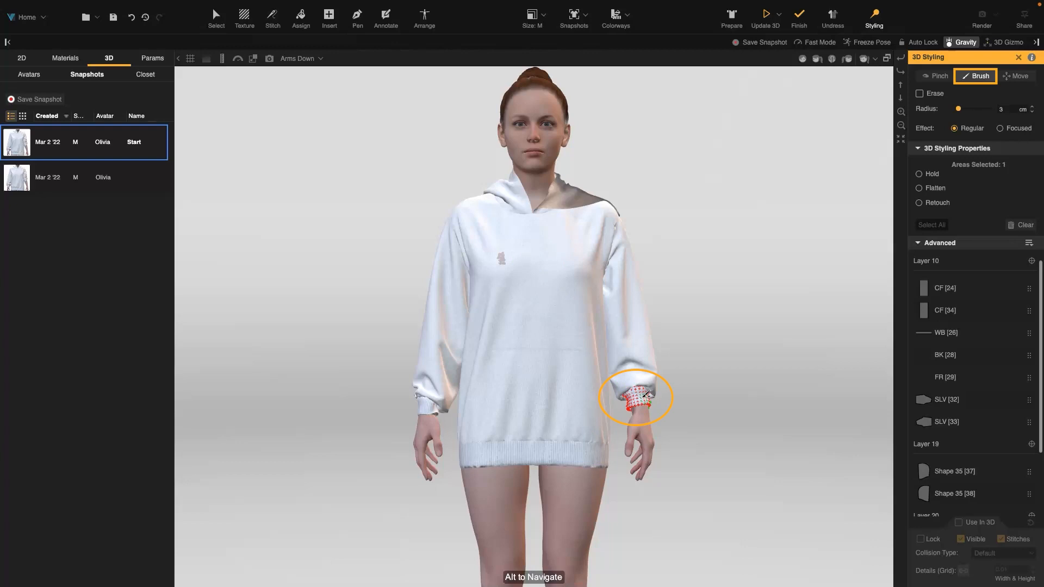
left_click_drag(734, 369, 616, 401, "alt")
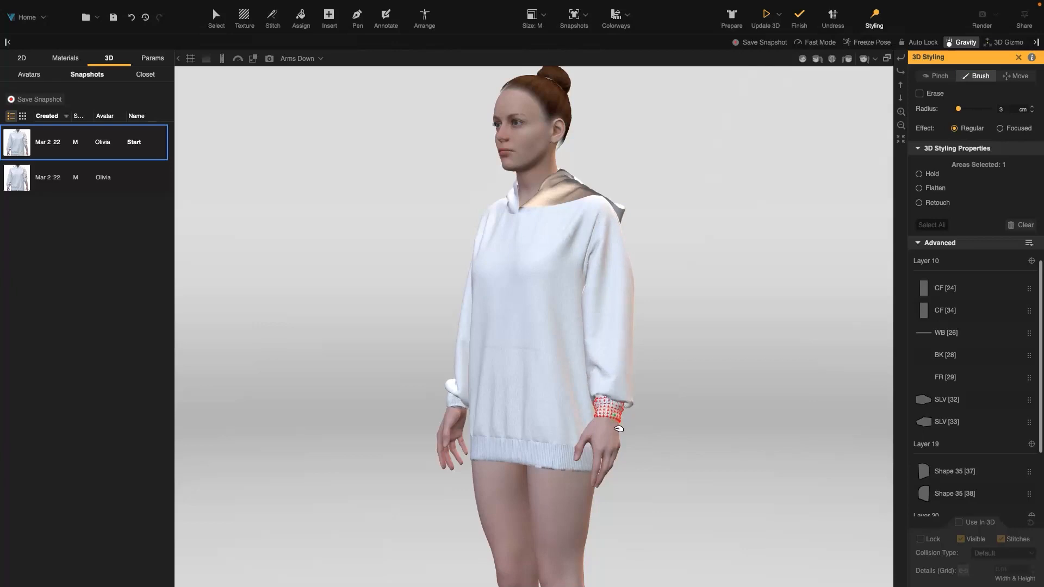
left_click_drag(619, 419, 400, 348, "alt")
left_click(754, 26)
left_click_drag(688, 366, 689, 423, "alt")
Step: Brush a large round area at the chest's center and erase its outer edges so a smaller patch is left
mouse_move(510, 299)
left_mouse_down()
mouse_move(544, 318)
mouse_move(532, 318)
mouse_move(531, 304)
left_mouse_up()
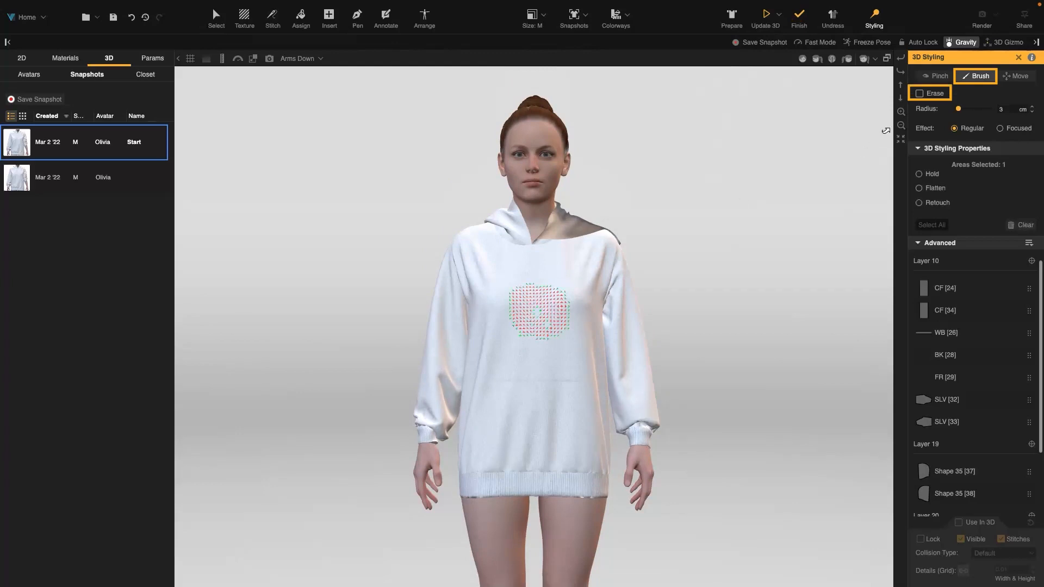
left_click(919, 93)
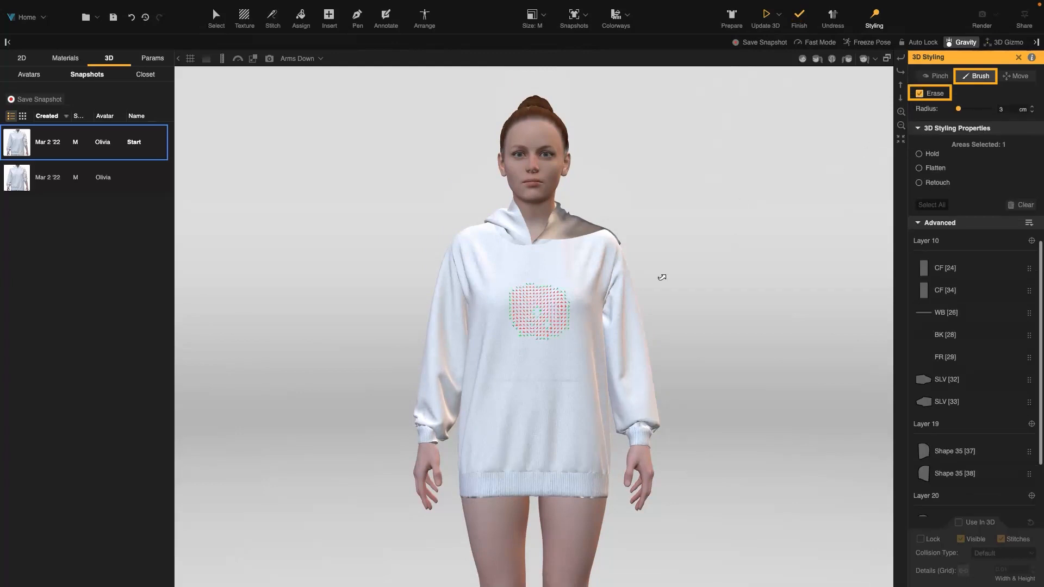
mouse_move(562, 293)
left_mouse_down()
mouse_move(569, 326)
mouse_move(541, 317)
mouse_move(547, 332)
mouse_move(523, 323)
mouse_move(528, 333)
left_mouse_up()
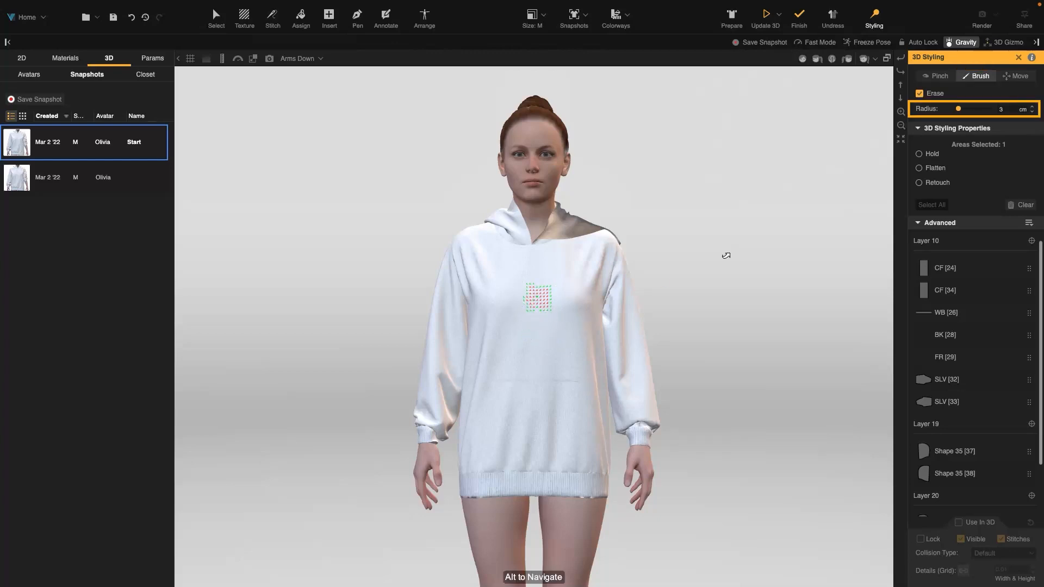
Step: Set the styling radius to 7.9 cm and pinch the hoodie's shoulder and chest with the Regular effect
left_click_drag(962, 112, 972, 111)
mouse_move(528, 298)
left_mouse_down()
mouse_move(527, 327)
mouse_move(561, 322)
mouse_move(540, 298)
left_mouse_up()
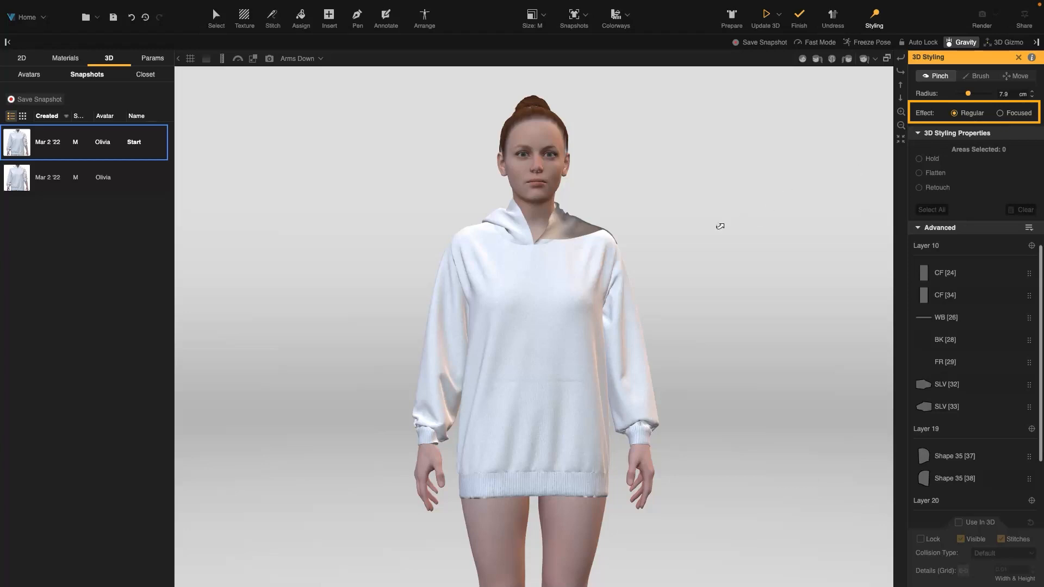
left_click(619, 258)
left_click_drag(621, 259, 635, 255)
left_click(485, 276)
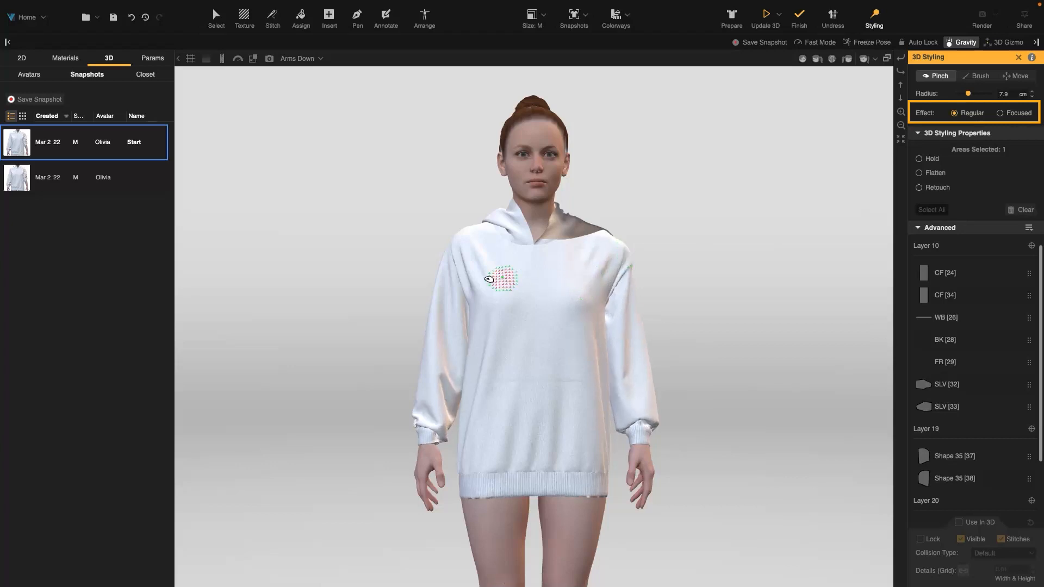
left_click_drag(483, 278, 488, 270)
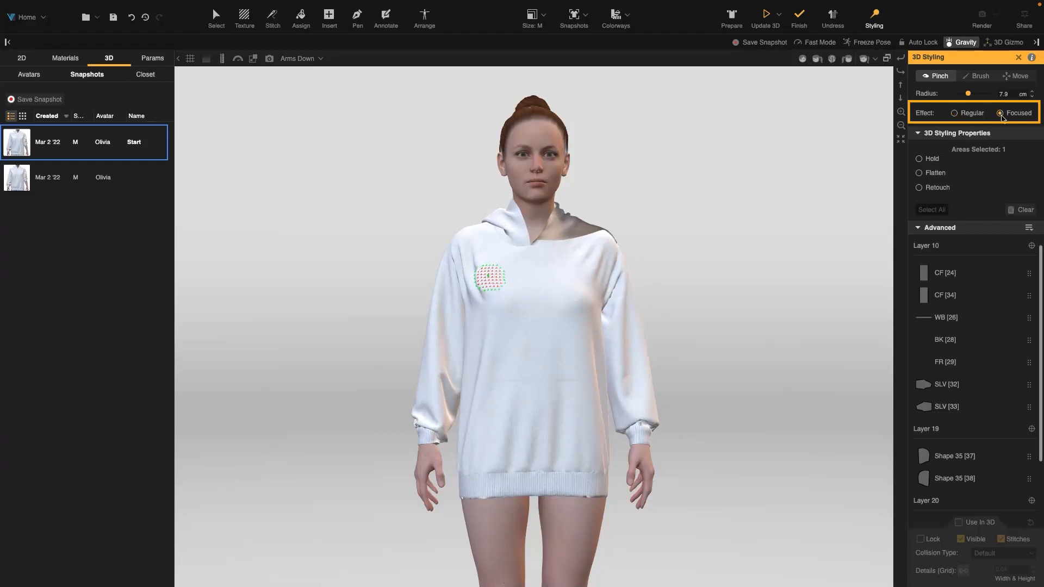
Step: Switch the pinch effect to Focused and pull the fabric at the chest's center and on the front pocket
left_click(538, 318)
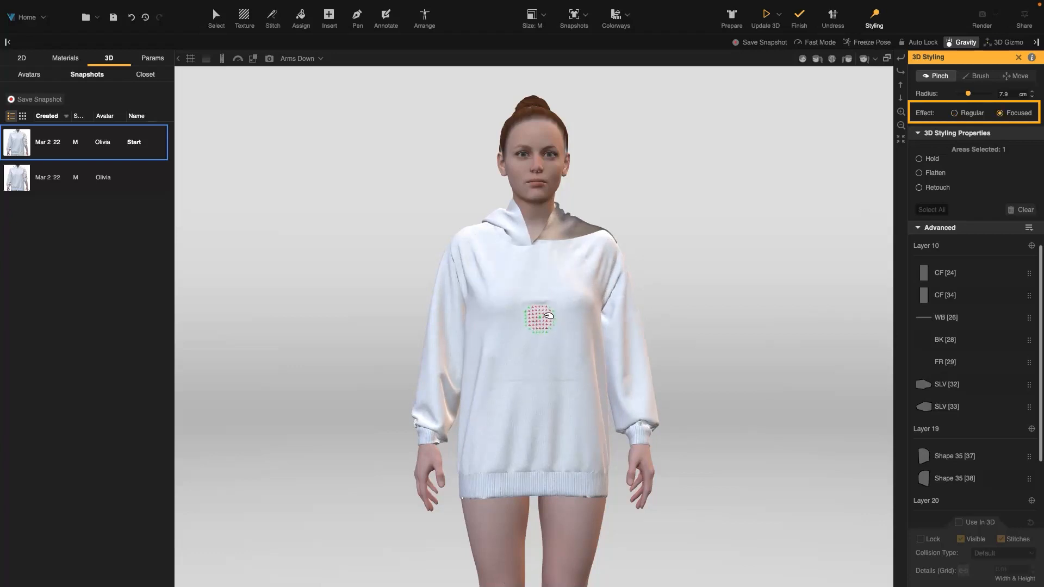
left_click_drag(546, 321, 551, 331)
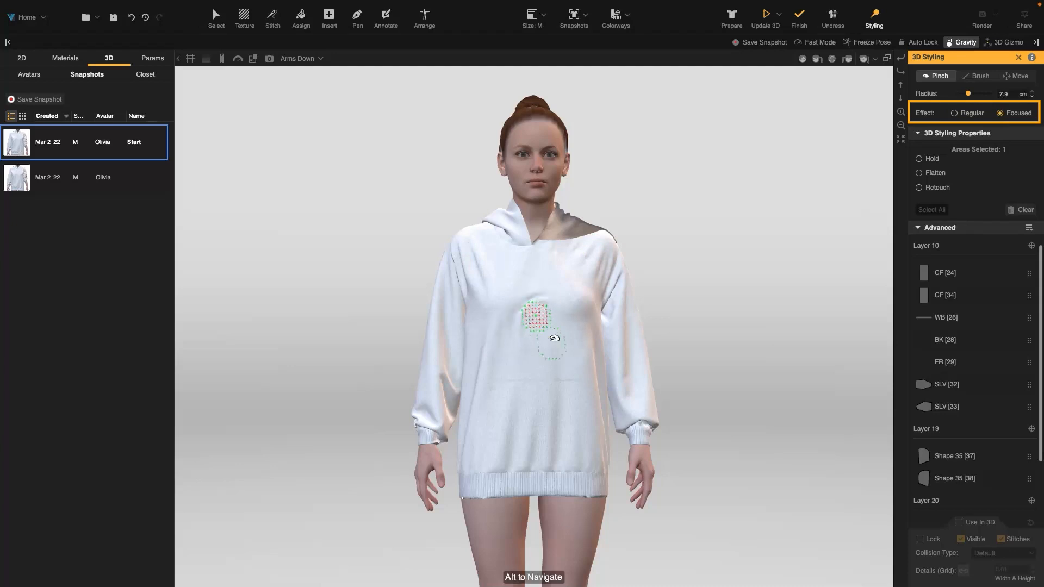
left_click(547, 402)
mouse_move(548, 415)
left_mouse_down()
mouse_move(535, 419)
mouse_move(555, 414)
left_mouse_up()
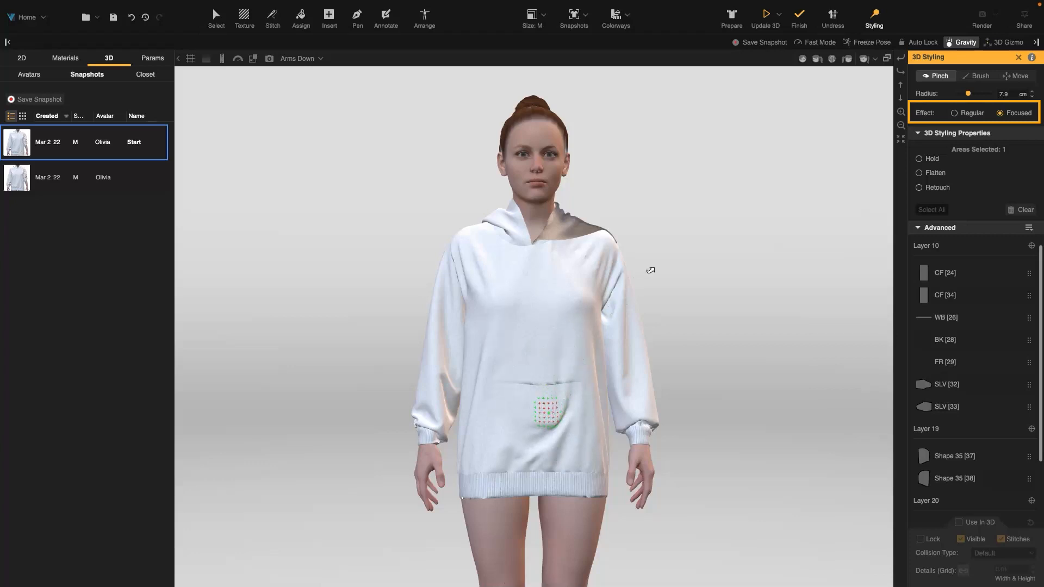
Step: Inspect the hoodie on the avatar from different angles and distances
left_click_drag(643, 270, 556, 258, "alt")
scroll(555, 259, "up", 5)
left_click_drag(649, 351, 670, 287)
left_click_drag(530, 165, 620, 260, "alt")
left_click_drag(411, 375, 5, 369)
left_click_drag(546, 462, 749, 389)
left_click_drag(527, 429, 550, 359)
left_click_drag(642, 460, 670, 435)
left_click_drag(655, 477, 690, 552)
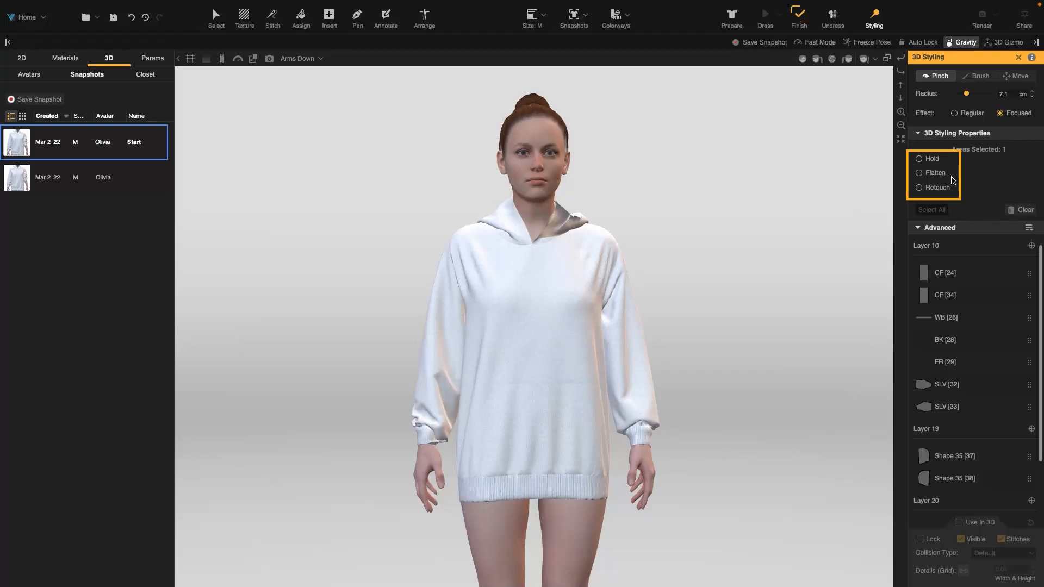
Step: Try the Hold, Flatten and Retouch properties in turn on the pinched area at the chest's center
left_click(937, 162)
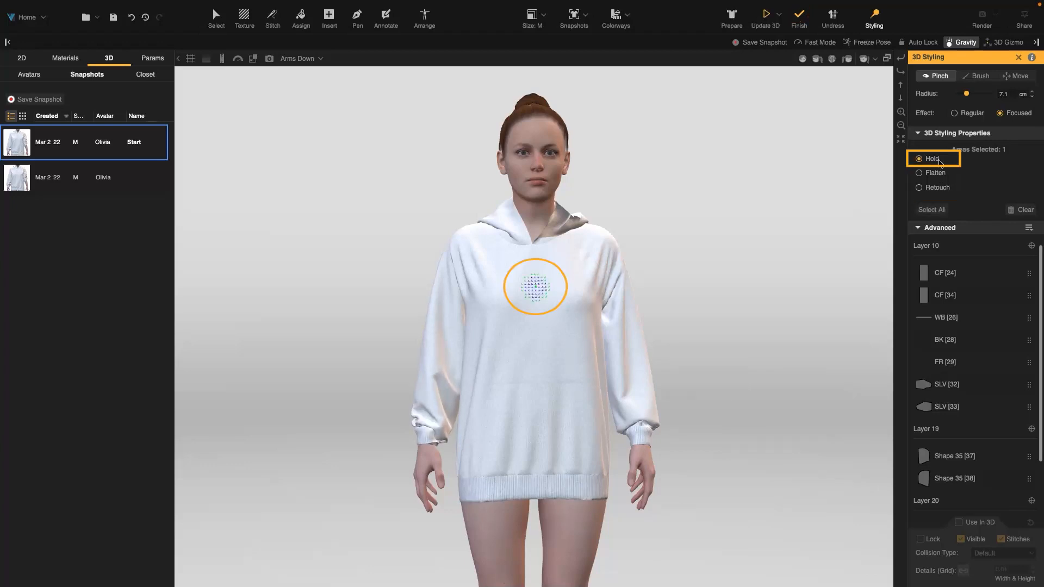
left_click(942, 175)
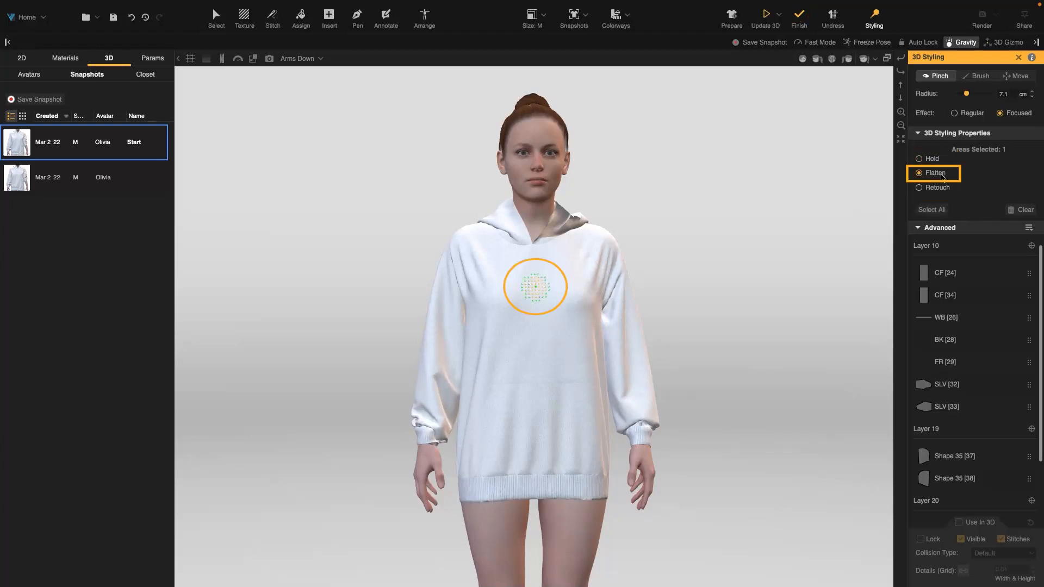
left_click(946, 190)
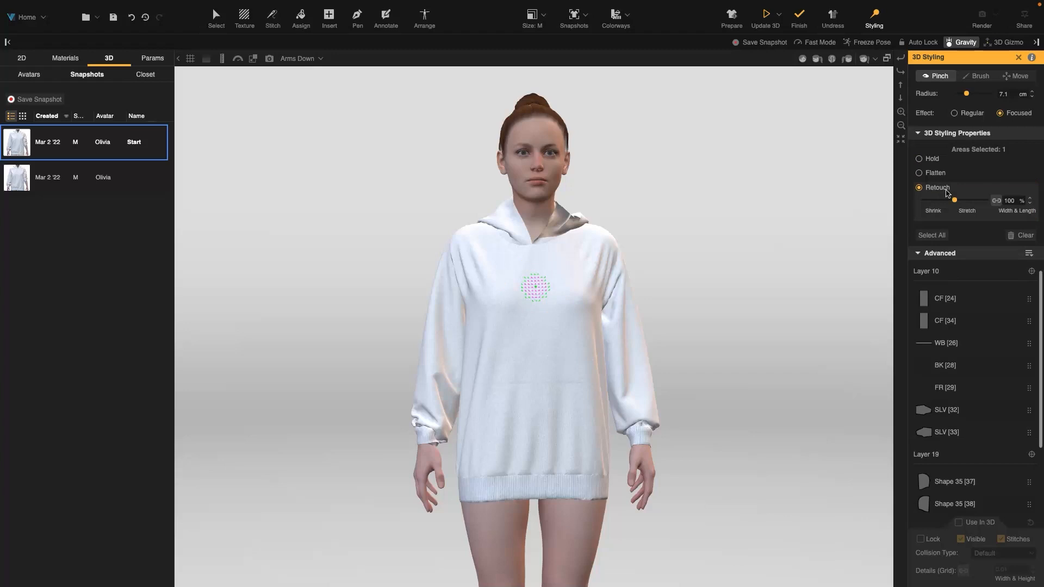
left_click(946, 189)
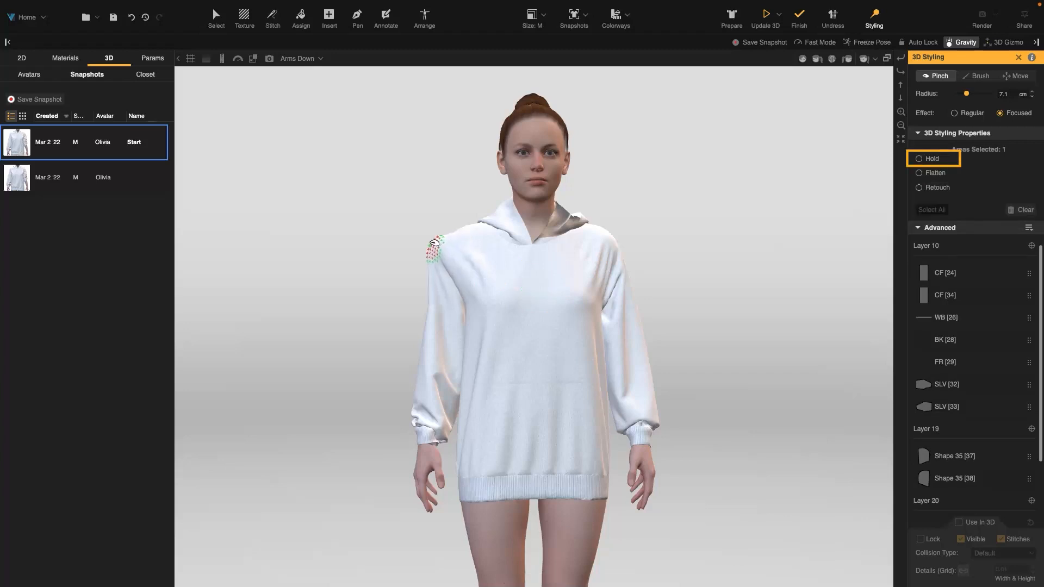
Step: Apply Hold to the pinched area on the right shoulder, and apply Flatten to the areas brushed on the hoodie's front
left_click(931, 159)
left_click(765, 17)
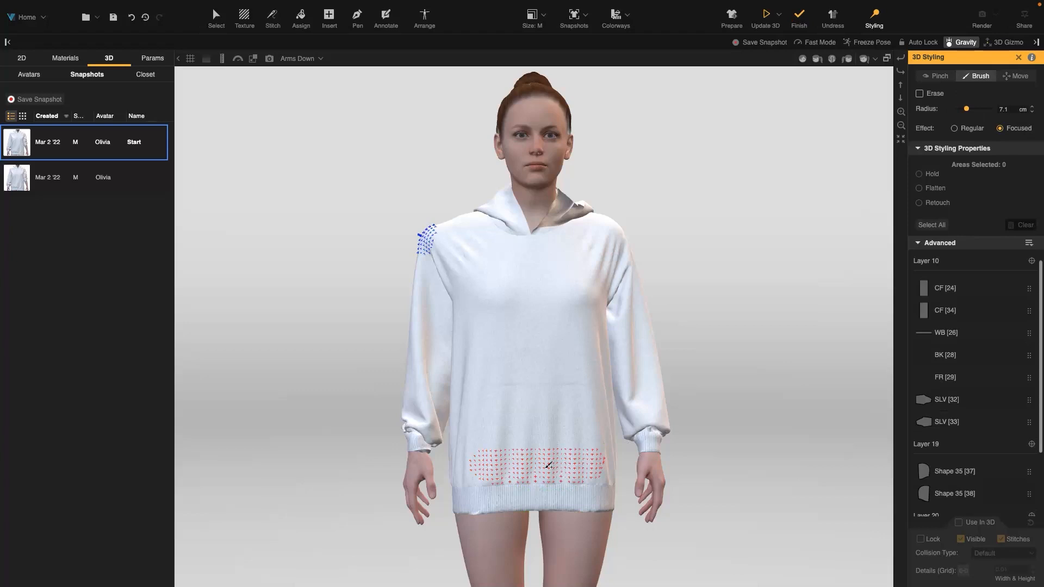
left_click(934, 189)
mouse_move(469, 278)
left_mouse_down()
mouse_move(508, 289)
mouse_move(522, 326)
mouse_move(476, 320)
left_mouse_up()
left_click(939, 190)
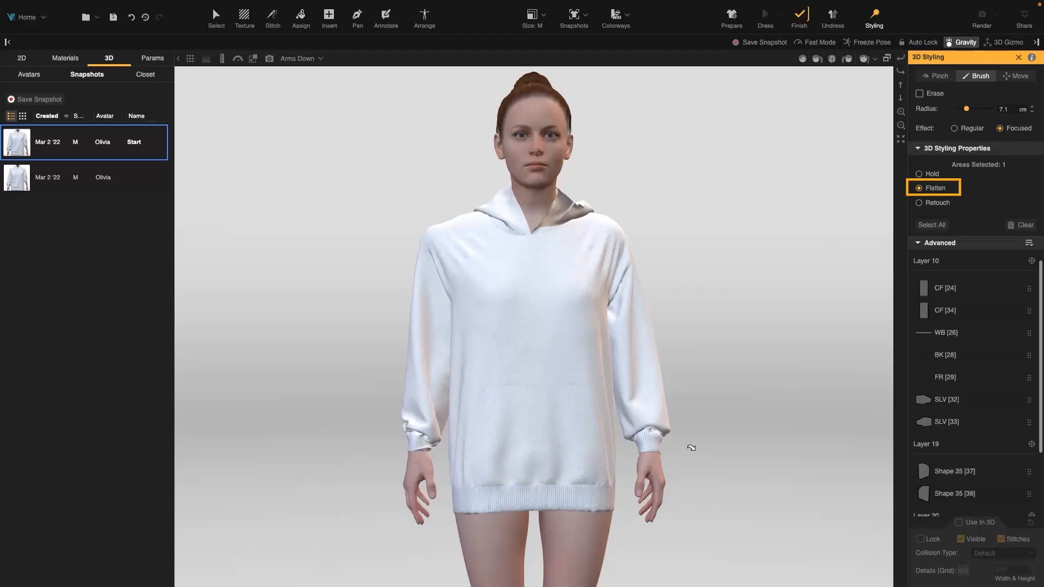
Step: Brush a round area at the center of the hoodie's back, shrink it with Retouch at 67%, and update the drape
mouse_move(717, 396)
left_mouse_down()
mouse_move(814, 344)
mouse_move(890, 338)
left_mouse_up()
mouse_move(518, 303)
left_mouse_down()
mouse_move(553, 343)
mouse_move(541, 308)
left_mouse_up()
left_click(941, 203)
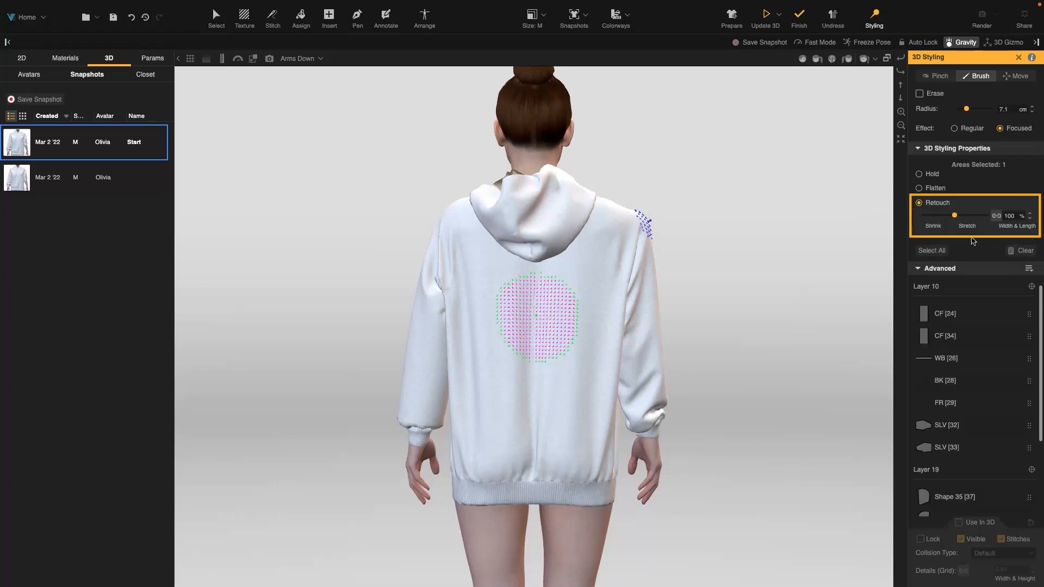
left_click_drag(954, 215, 941, 215)
left_click(766, 18)
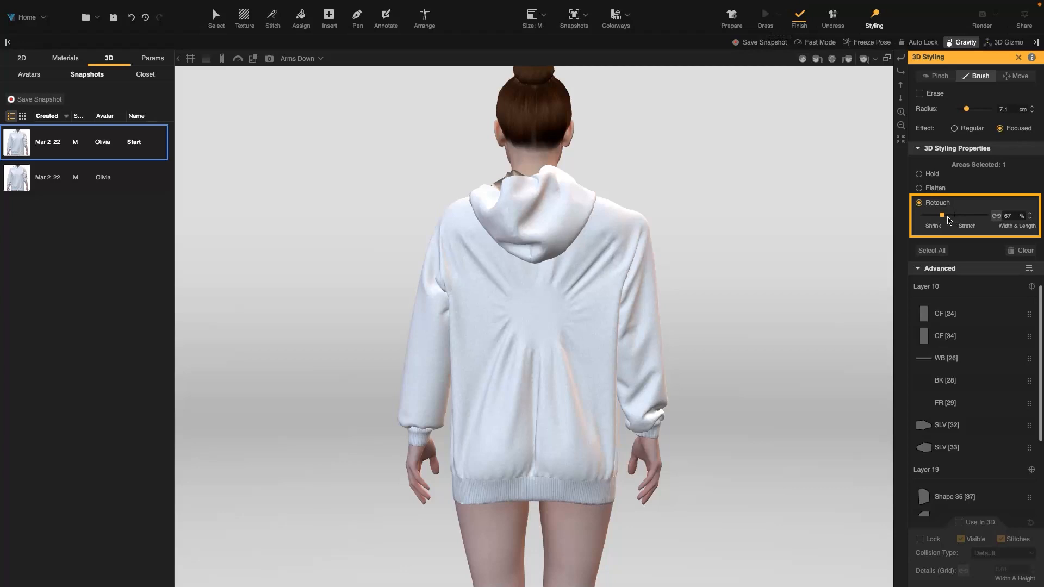
Step: Stretch the round back area with Retouch at 360% and re-drape the hoodie
left_click_drag(943, 216, 955, 216)
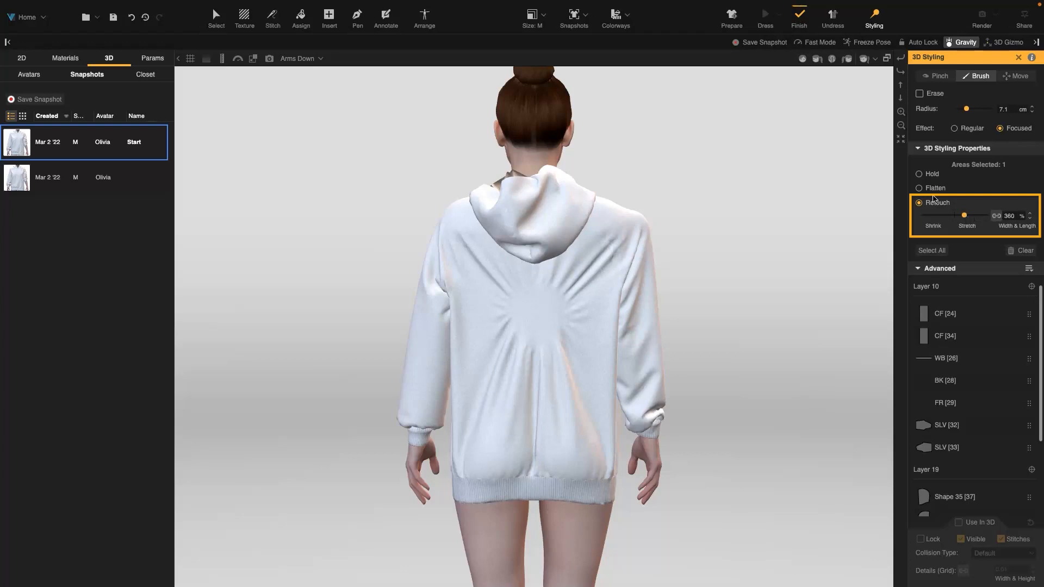
left_click(768, 17)
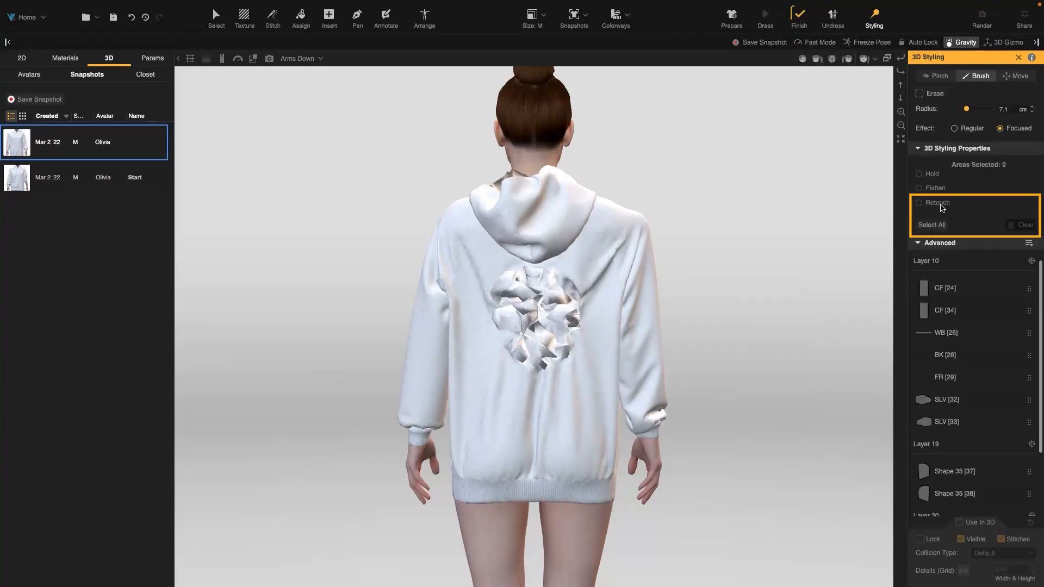
Step: Select the distorted area on the back and set its Retouch to 100%
left_click(1022, 224)
left_click(545, 315)
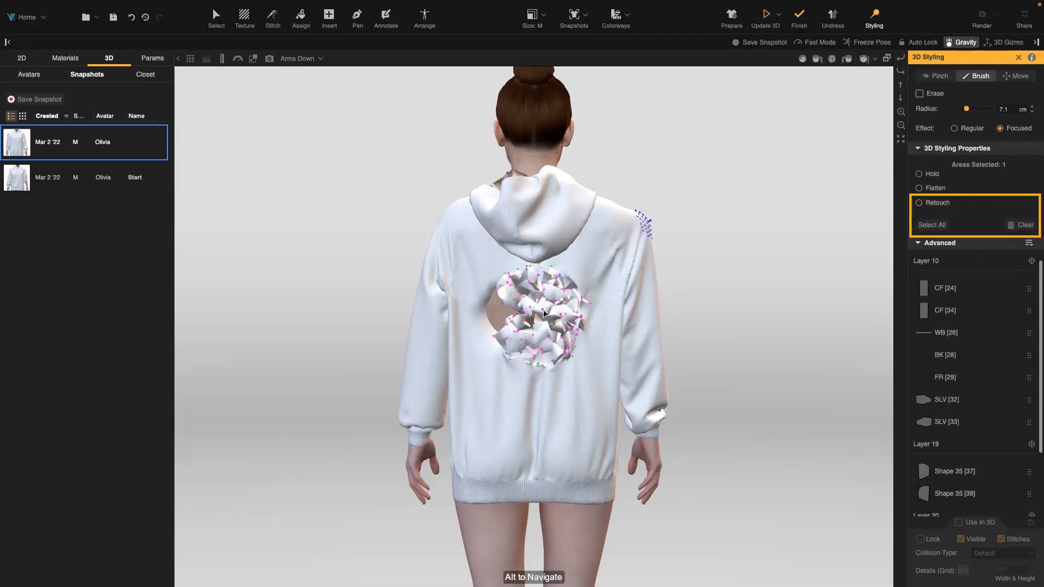
left_click(919, 203)
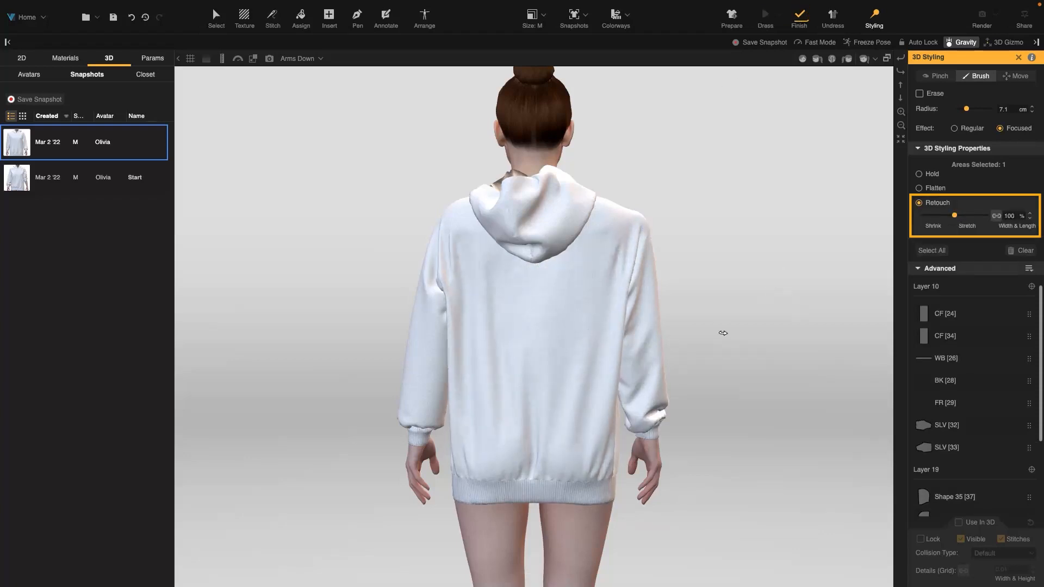
left_click(901, 139)
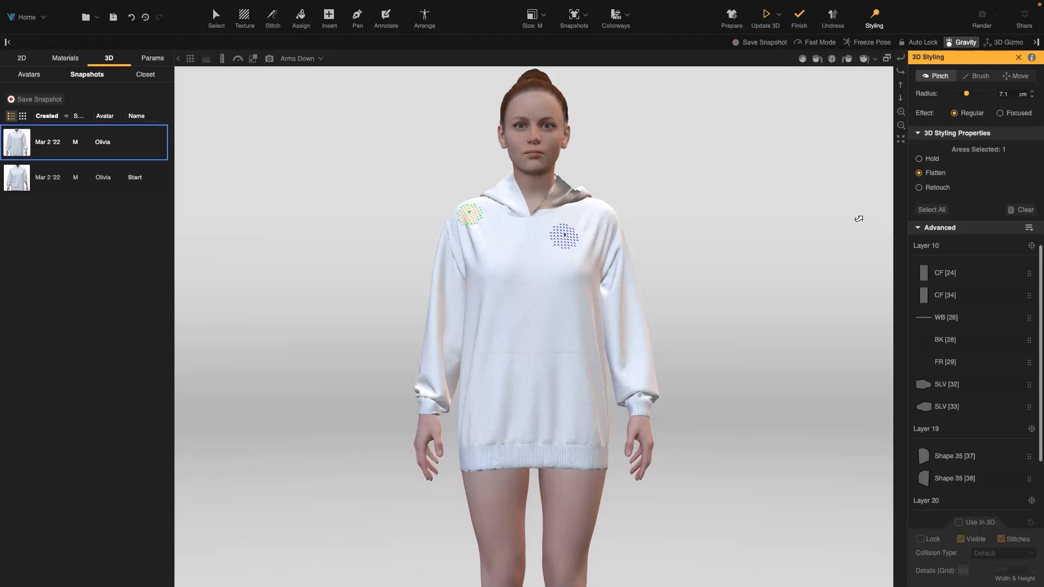
Step: Select all the styled areas on the hoodie and clear them
left_click(940, 210)
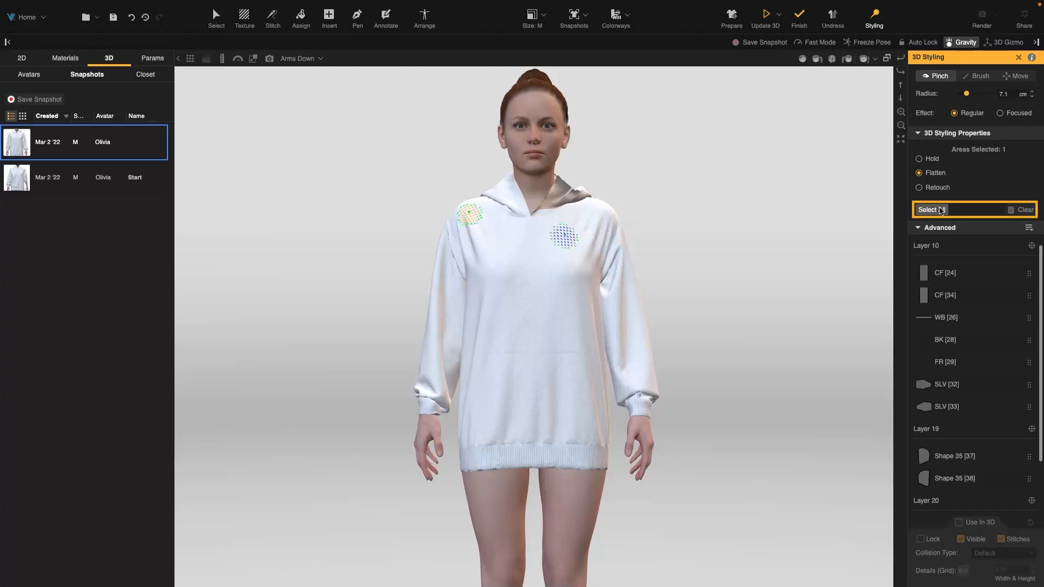
left_click(1025, 212)
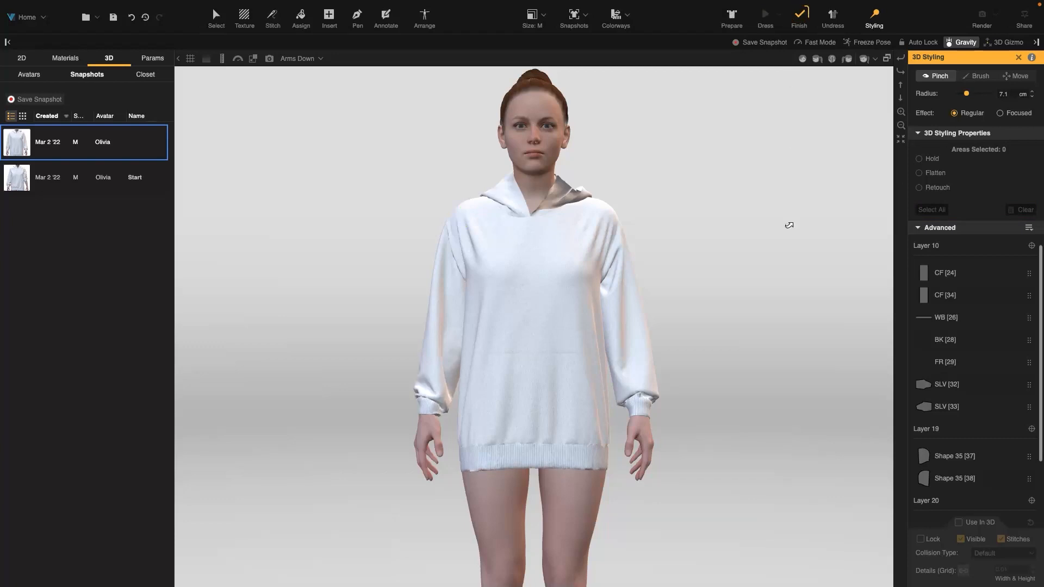
Step: Pinch an area at the center of the hoodie's chest, apply Hold to it and clear it
left_click(532, 254)
left_click(927, 160)
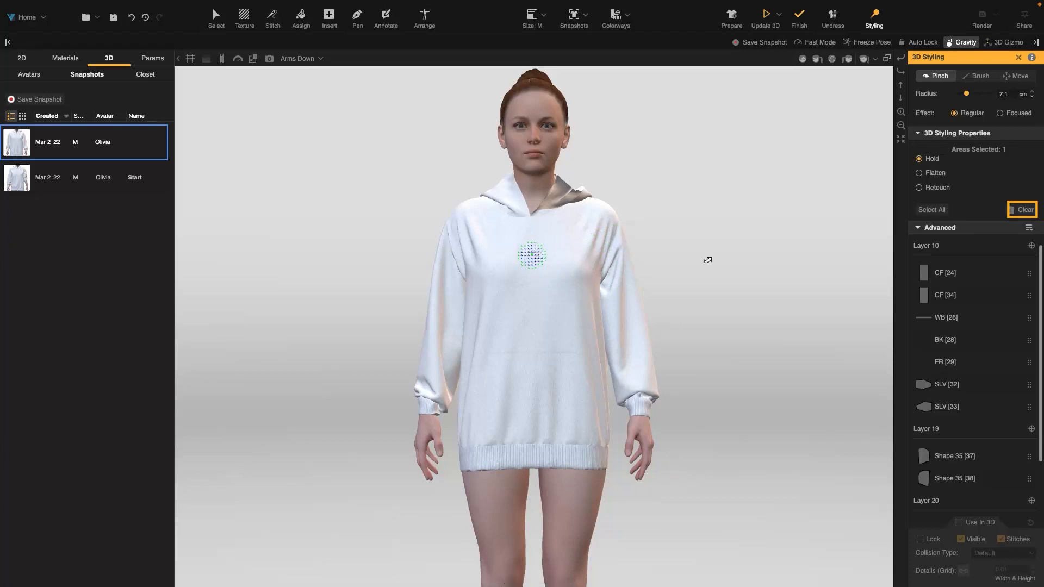
left_click(1021, 210)
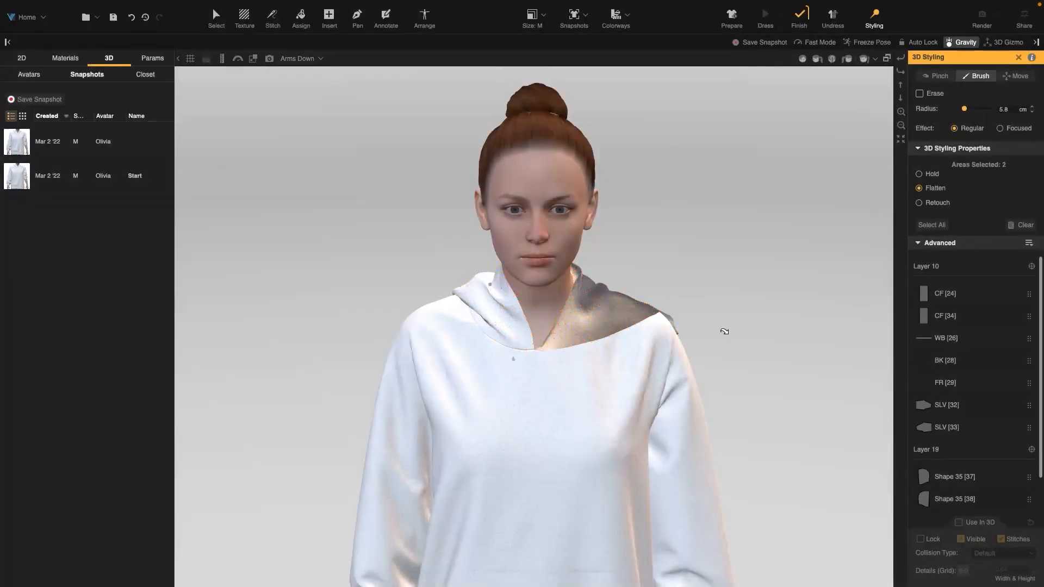
Step: Use Pinch with the Focused effect at a 5.8 cm radius to pull the back and sides of the hood into shape
left_click_drag(723, 328, 896, 95, "alt")
left_click(935, 76)
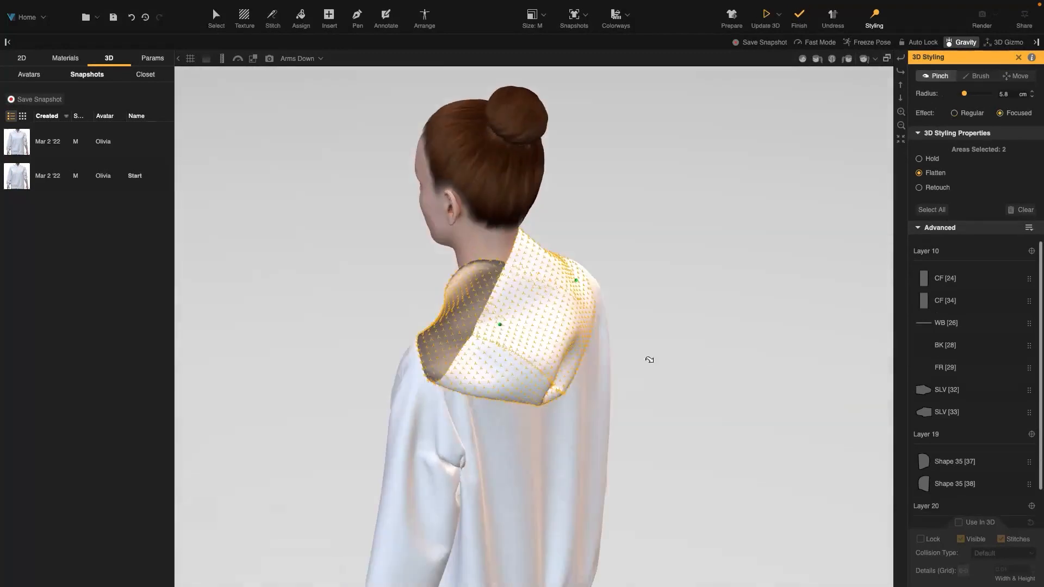
left_click_drag(576, 279, 685, 210)
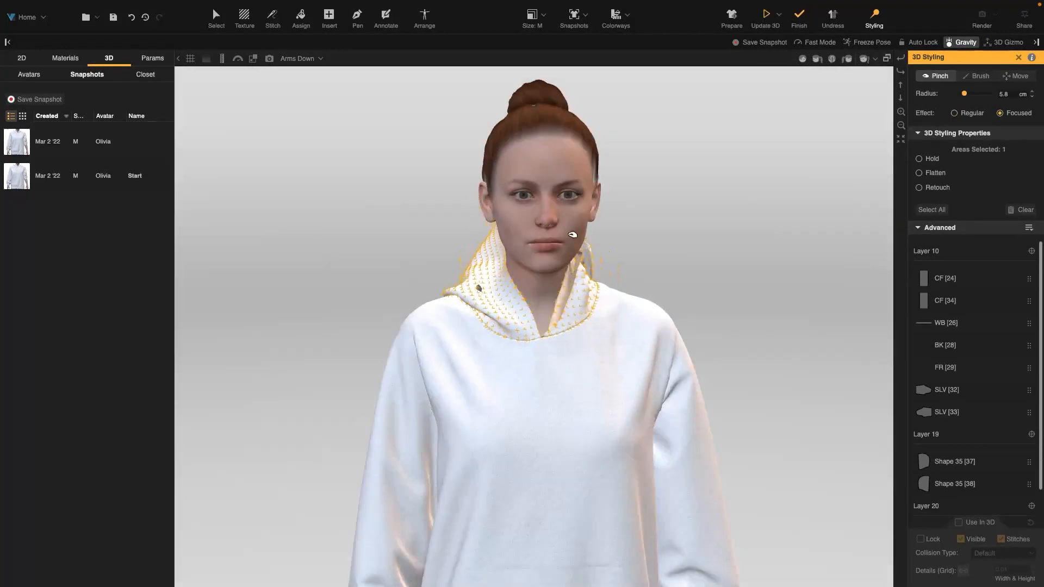
left_click_drag(569, 233, 590, 284)
left_click_drag(864, 348, 625, 326, "alt")
left_click_drag(632, 283, 637, 242)
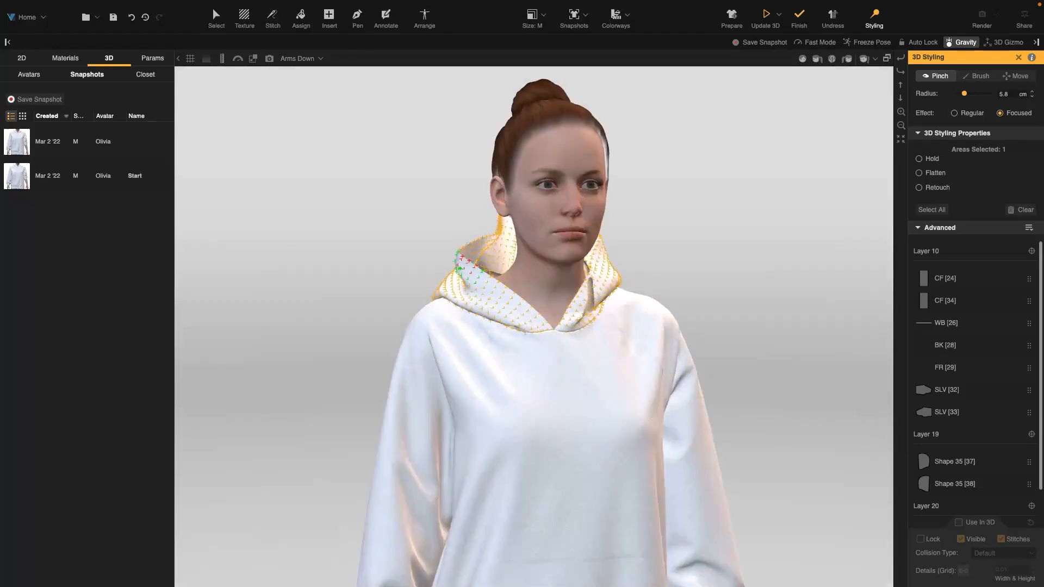
Step: Adjust the hood's folds around the neck with further Focused pinches and update the drape
left_click_drag(735, 285, 688, 289, "alt")
mouse_move(576, 290)
left_mouse_down()
mouse_move(566, 298)
mouse_move(595, 299)
left_mouse_up()
left_click_drag(772, 315, 435, 326, "alt")
left_click_drag(484, 257, 462, 280)
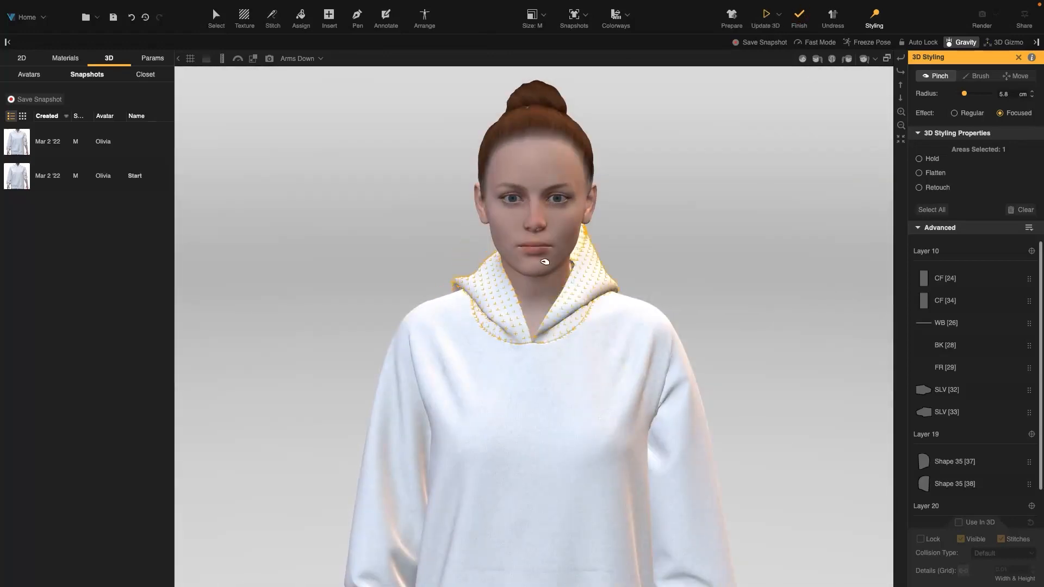
left_click(774, 18)
Step: Pinch the hood's edge on the wearer's left side to even out its opening and re-drape the garment
left_click_drag(832, 234, 462, 244, "alt")
left_click_drag(589, 299, 688, 393)
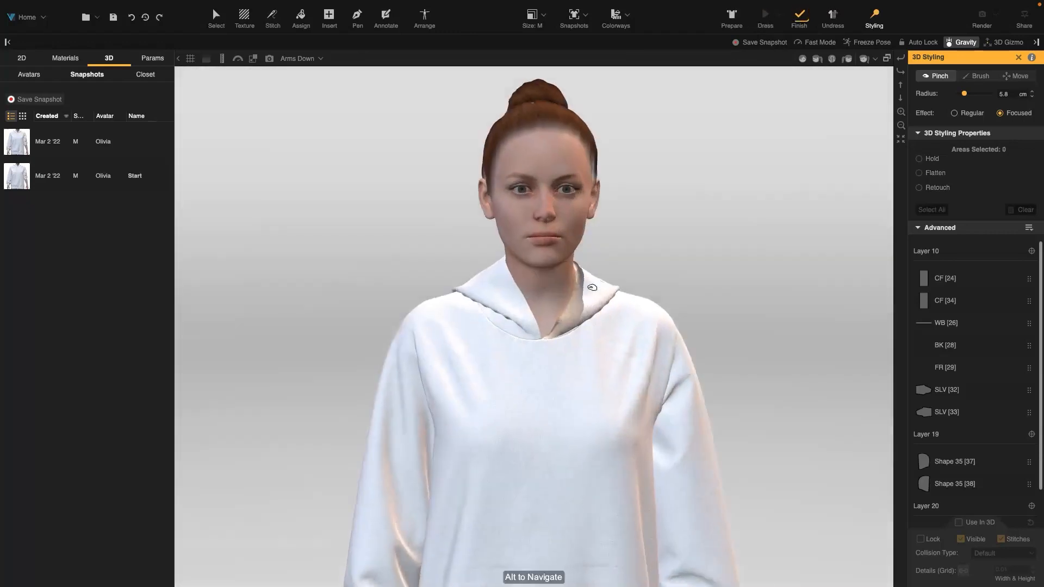
mouse_move(580, 294)
left_mouse_down()
mouse_move(586, 318)
mouse_move(575, 286)
mouse_move(584, 285)
left_mouse_up()
left_click(766, 15)
Step: Brush a band across the upper fold at the back of the hood, apply Flatten to it and update the drape
left_click_drag(653, 332, 852, 254, "alt")
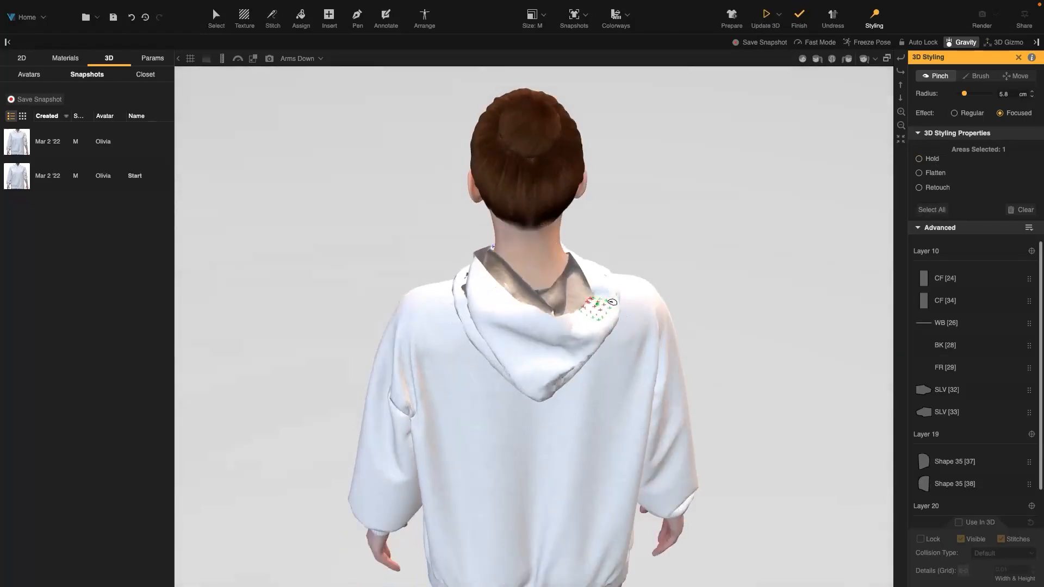
left_click(979, 77)
mouse_move(500, 313)
left_mouse_down()
mouse_move(577, 321)
mouse_move(594, 296)
left_mouse_up()
left_click(935, 190)
left_click(766, 15)
mouse_move(725, 334)
right_mouse_down()
mouse_move(746, 368)
mouse_move(289, 319)
mouse_move(679, 310)
right_mouse_up()
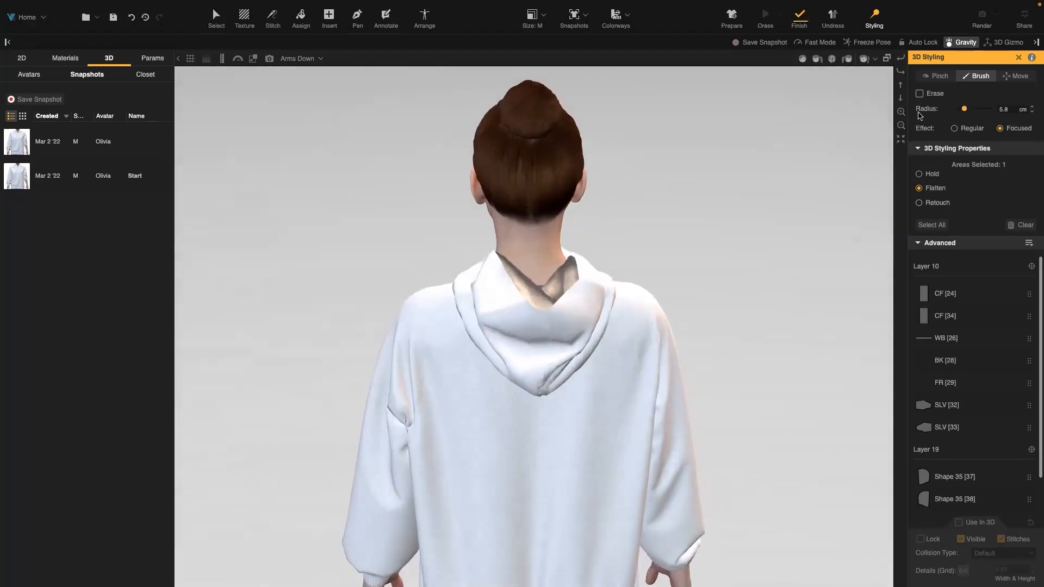
Step: Pinch the upper left edge of the hood's back fold outward and finish the drape
left_click(936, 76)
mouse_move(508, 297)
left_mouse_down()
mouse_move(482, 312)
mouse_move(512, 320)
mouse_move(490, 285)
left_mouse_up()
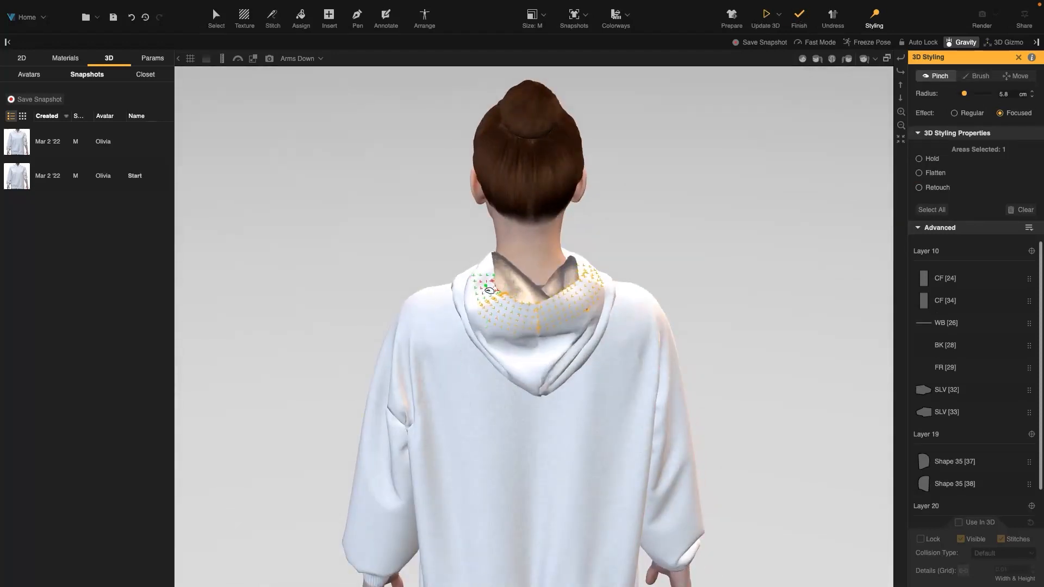
right_click_drag(741, 233, 655, 326)
scroll(568, 369, "down", 5)
left_click(796, 20)
middle_click_drag(566, 373, 567, 300)
scroll(566, 294, "up", 2)
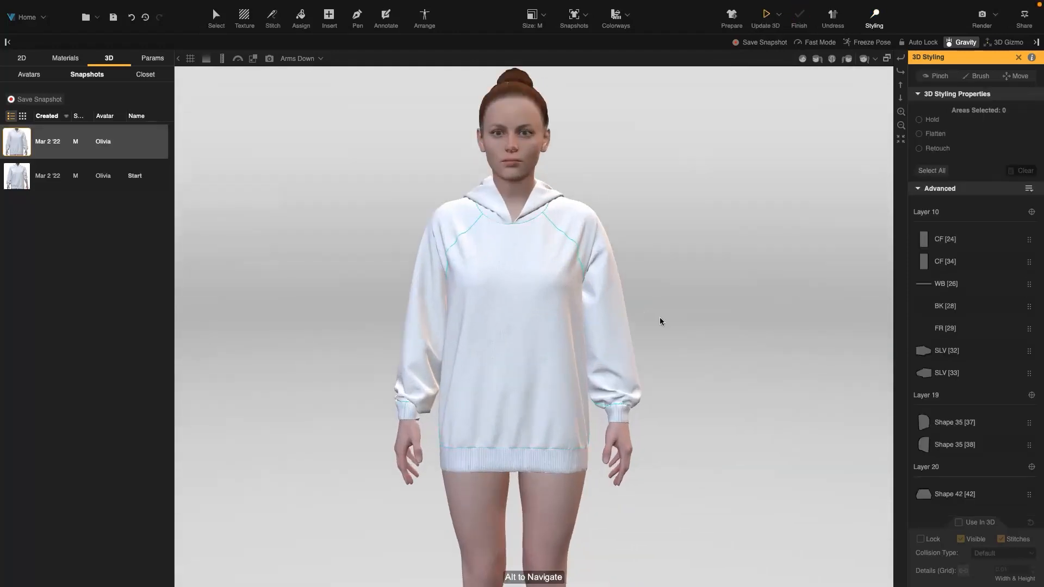
Step: Use the Move tool to shift the waistband WB [26] slightly upward and re-drape the hoodie
left_click(1015, 79)
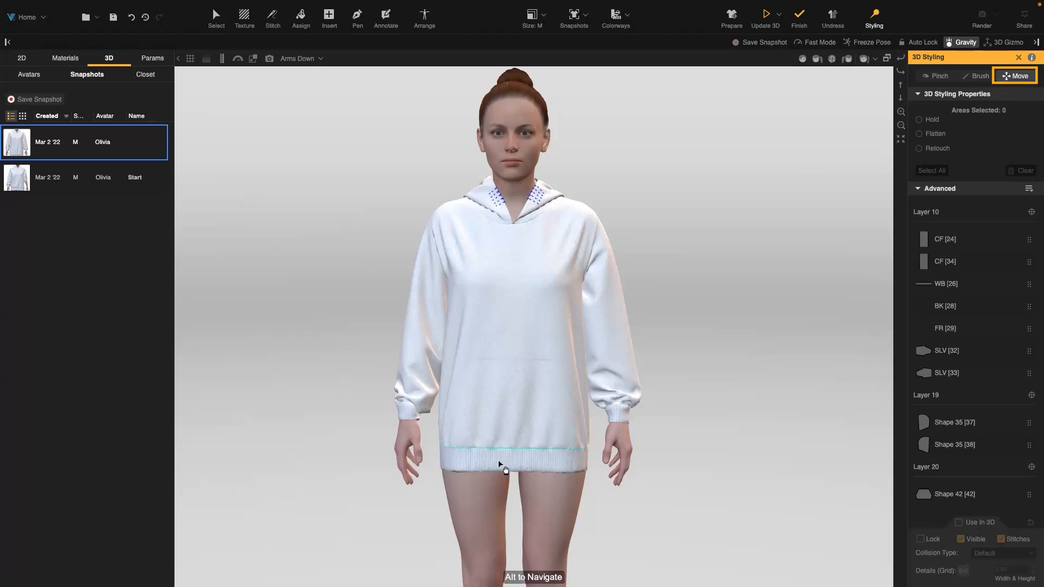
left_click_drag(498, 459, 489, 447)
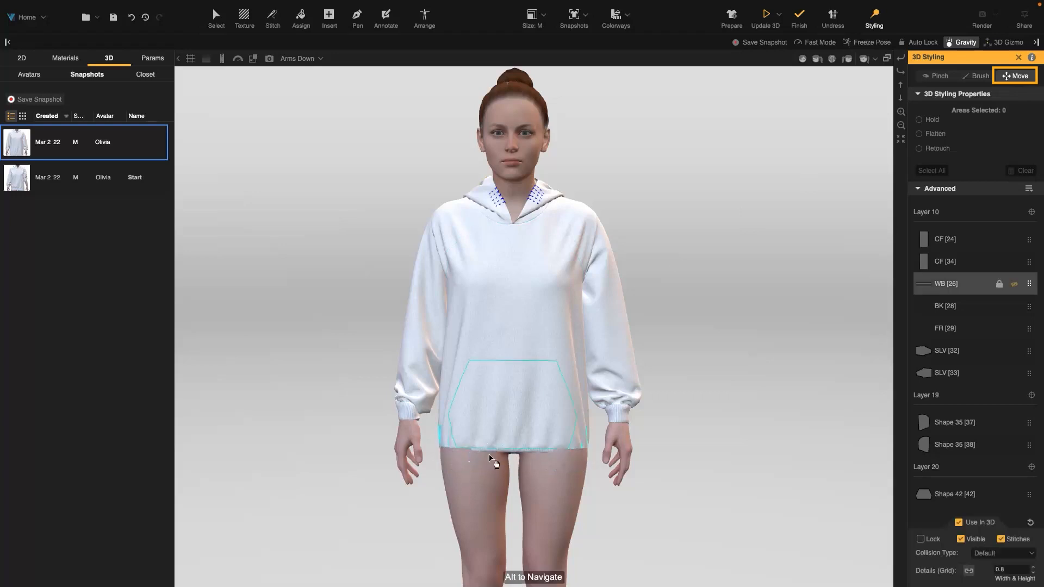
left_click(767, 17)
left_click_drag(702, 434, 500, 345)
scroll(500, 348, "up", 2)
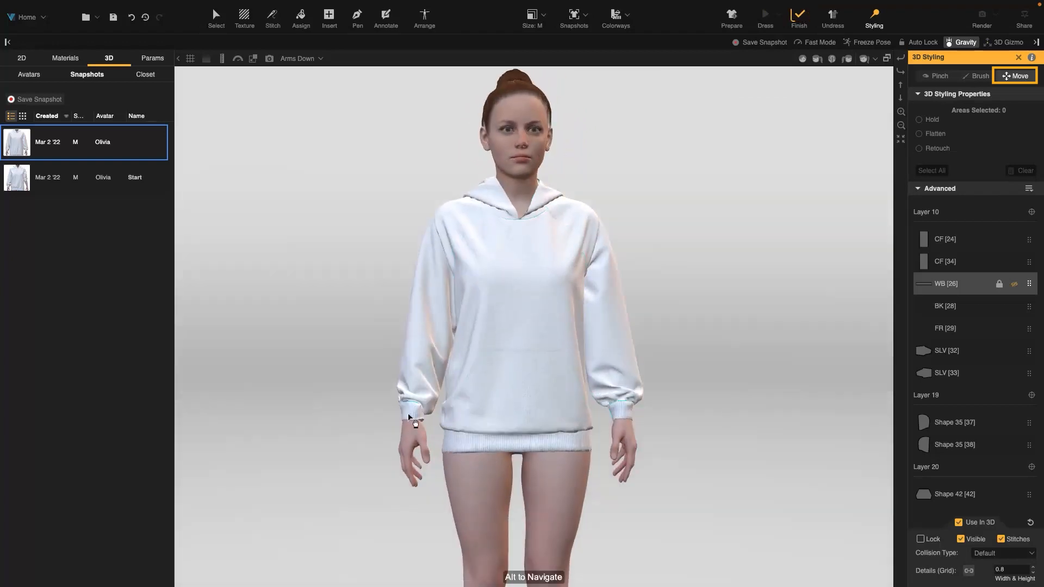
Step: Move both sleeve cuffs, CF [24] and CF [34], slightly up the arms, re-drape the hoodie and finish the drape
left_click_drag(618, 410, 621, 396)
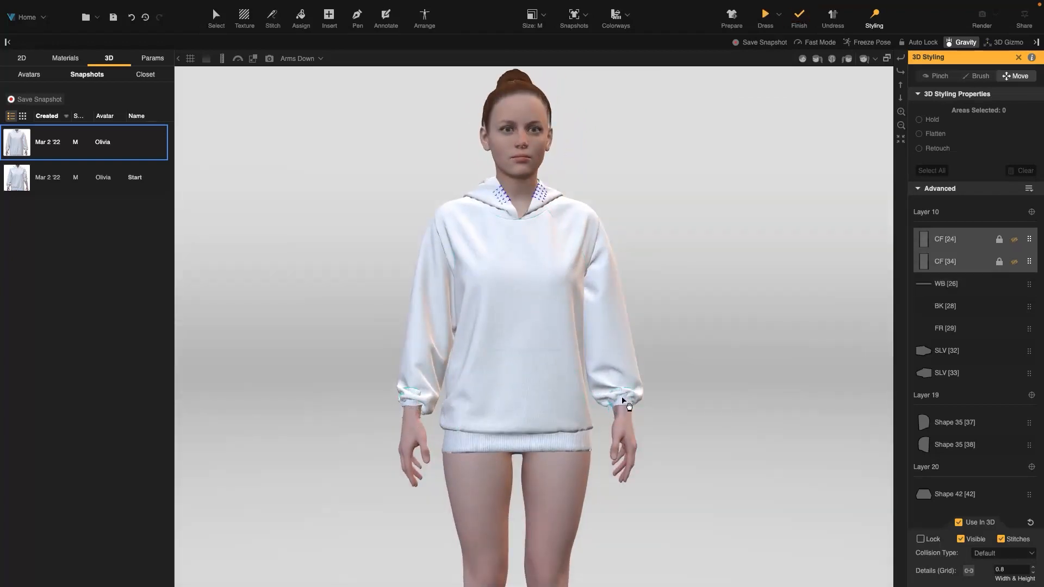
left_click(764, 17)
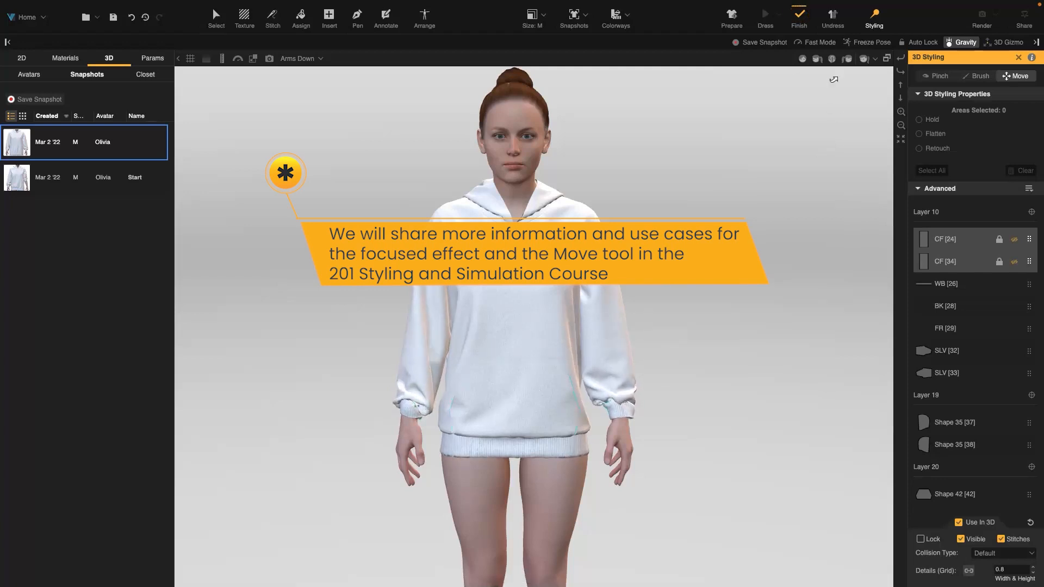
left_click(801, 12)
left_click_drag(687, 323, 678, 324)
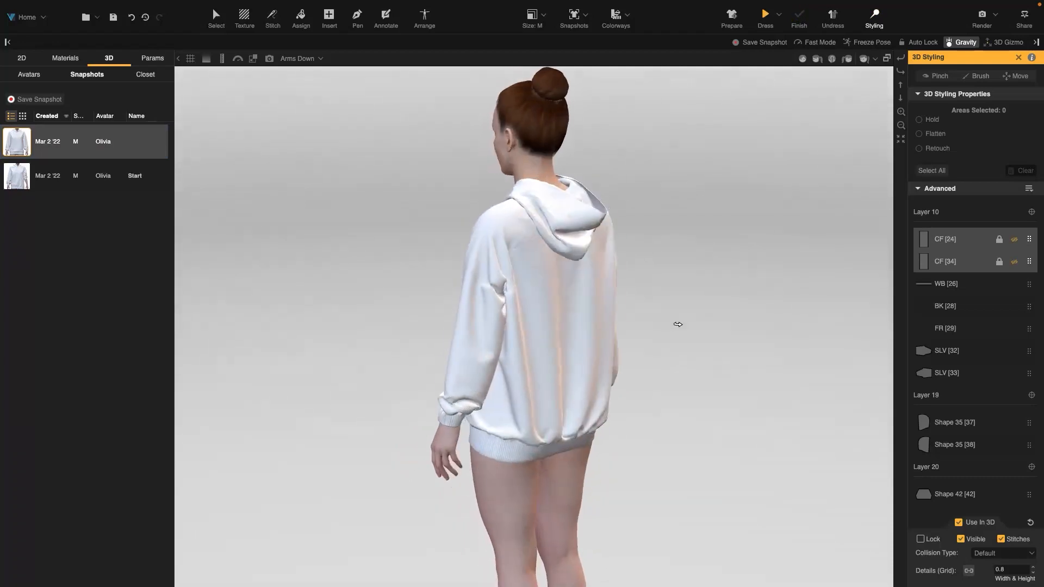